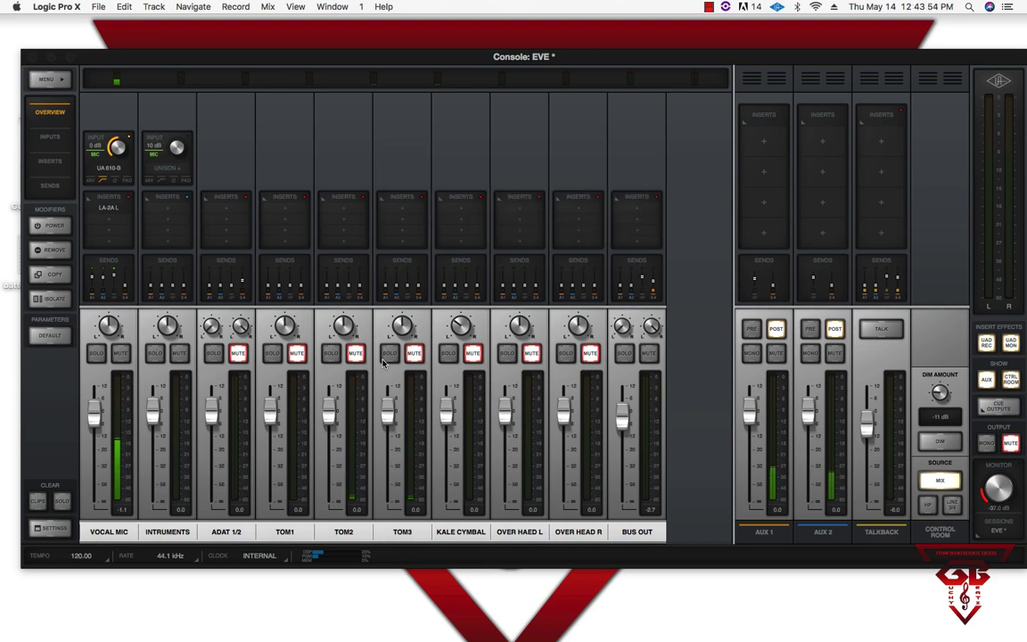
- Bring up the Project 2 arrangement and play a short passage of it
key(super+m)
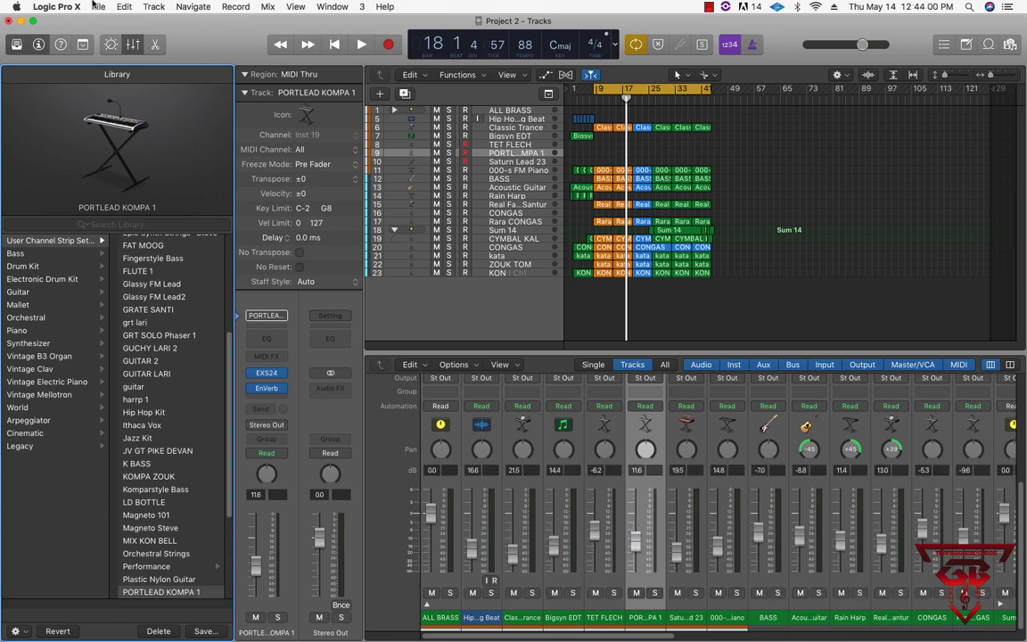
click(98, 7)
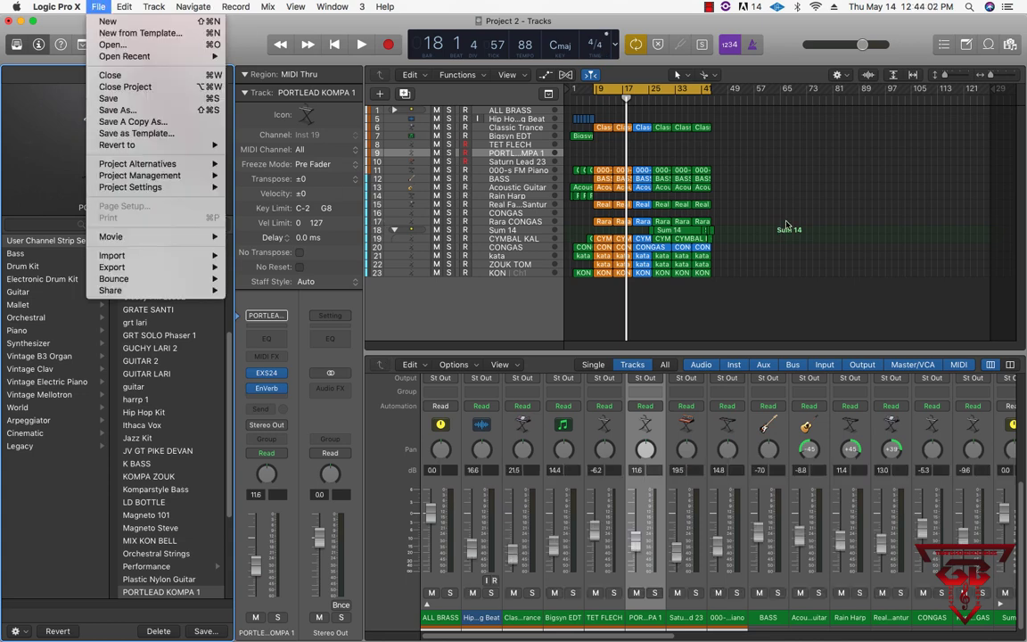
click(711, 178)
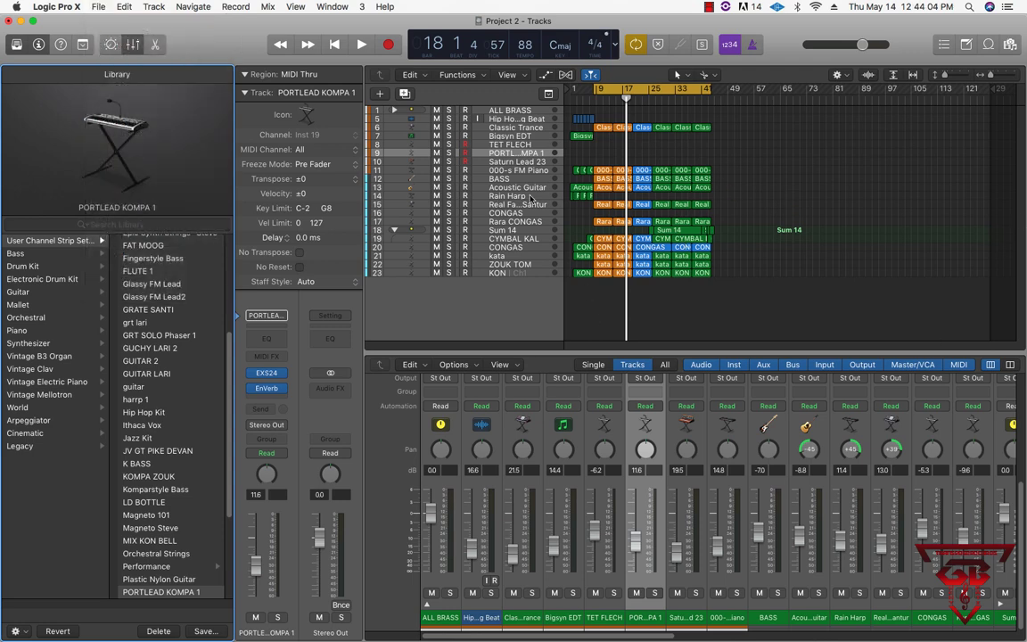
key(space)
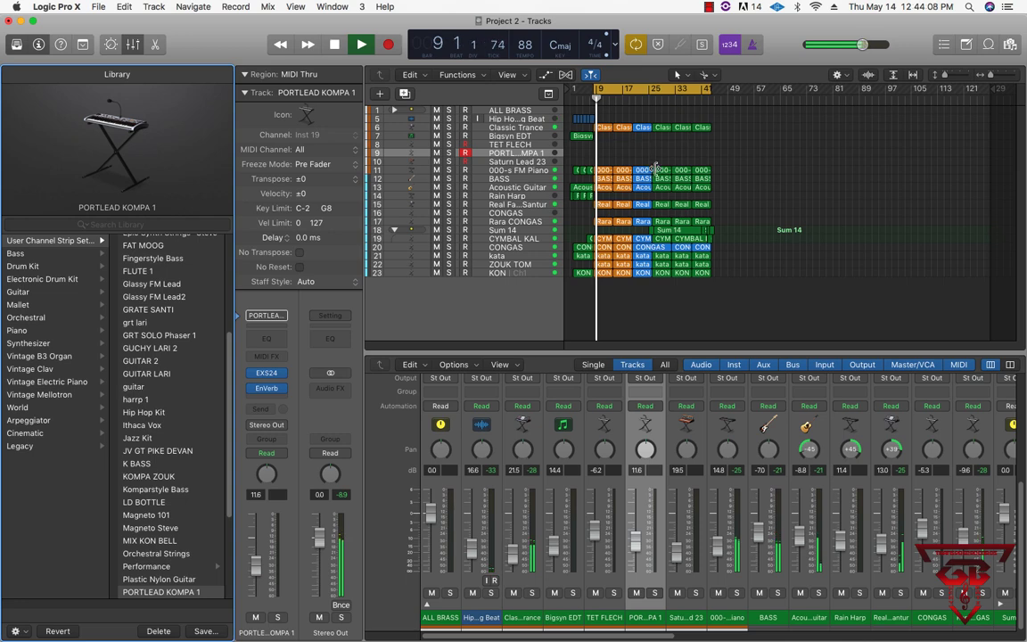
key(space)
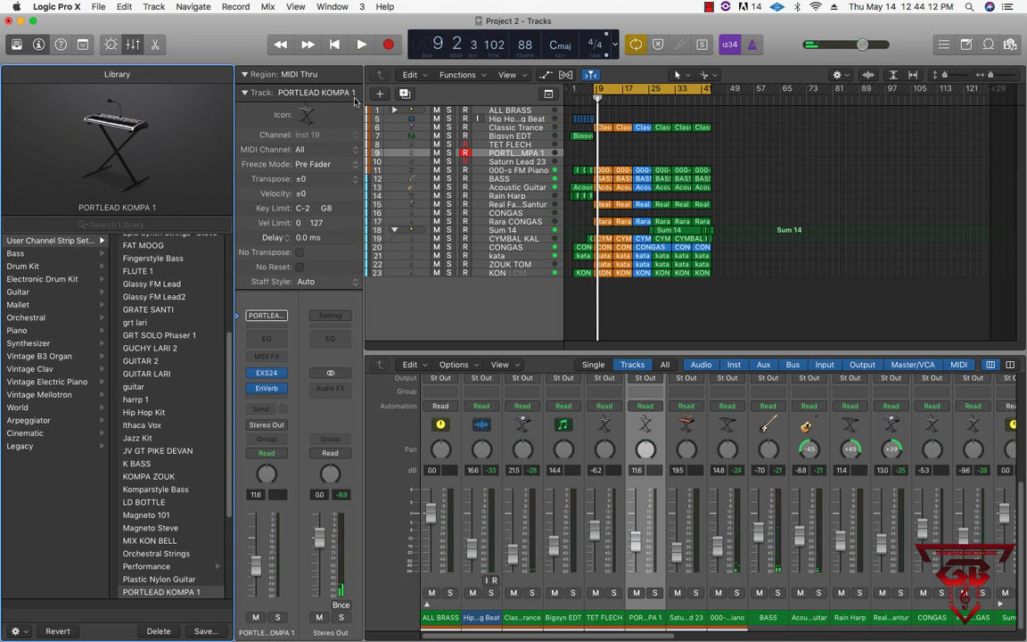
- Close Project 2 without saving its changes
click(102, 6)
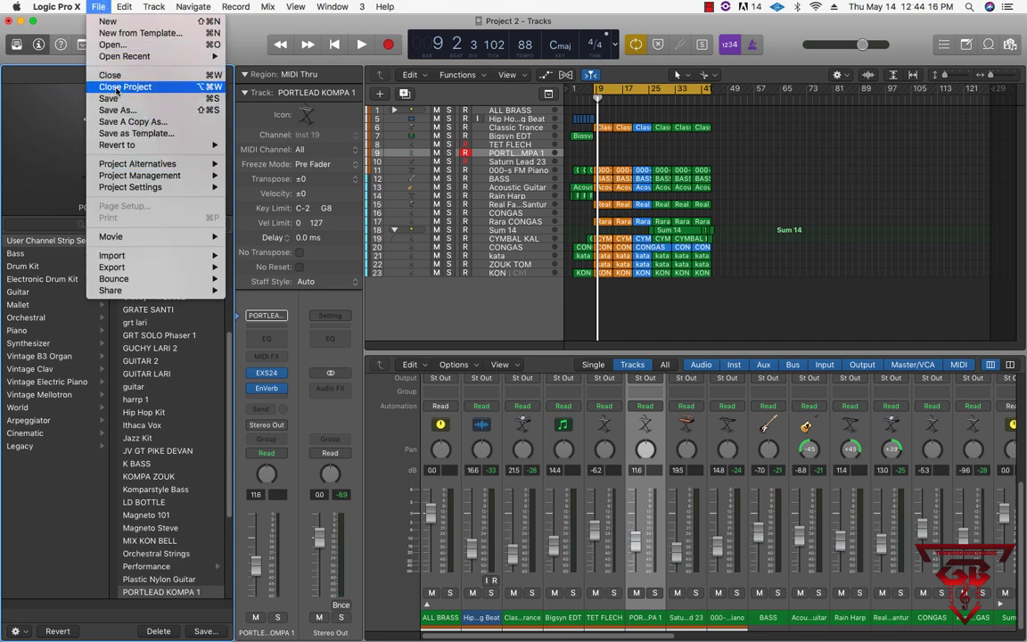
click(116, 88)
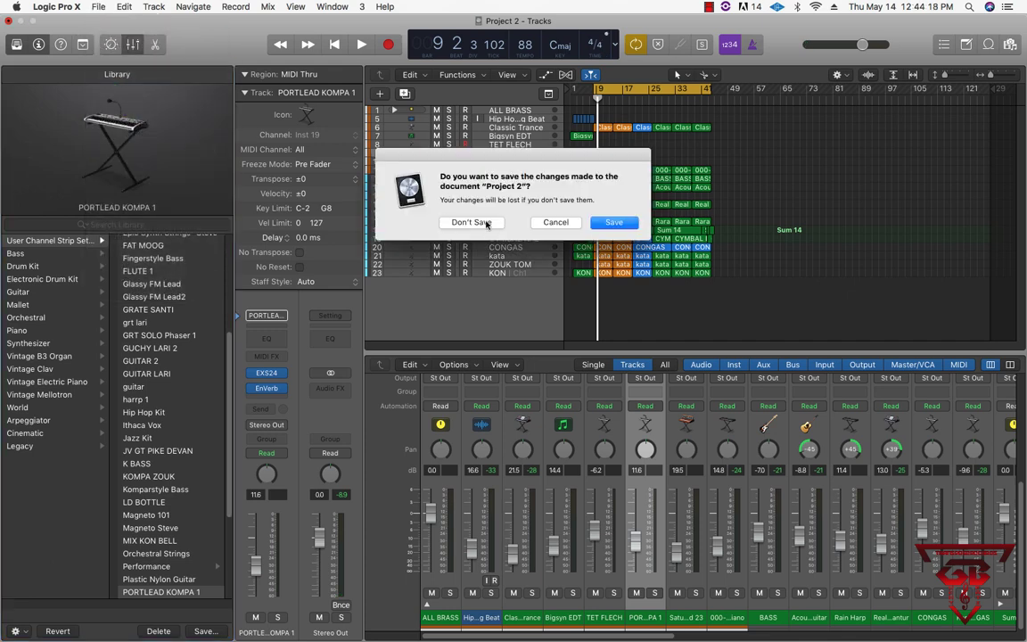
click(486, 224)
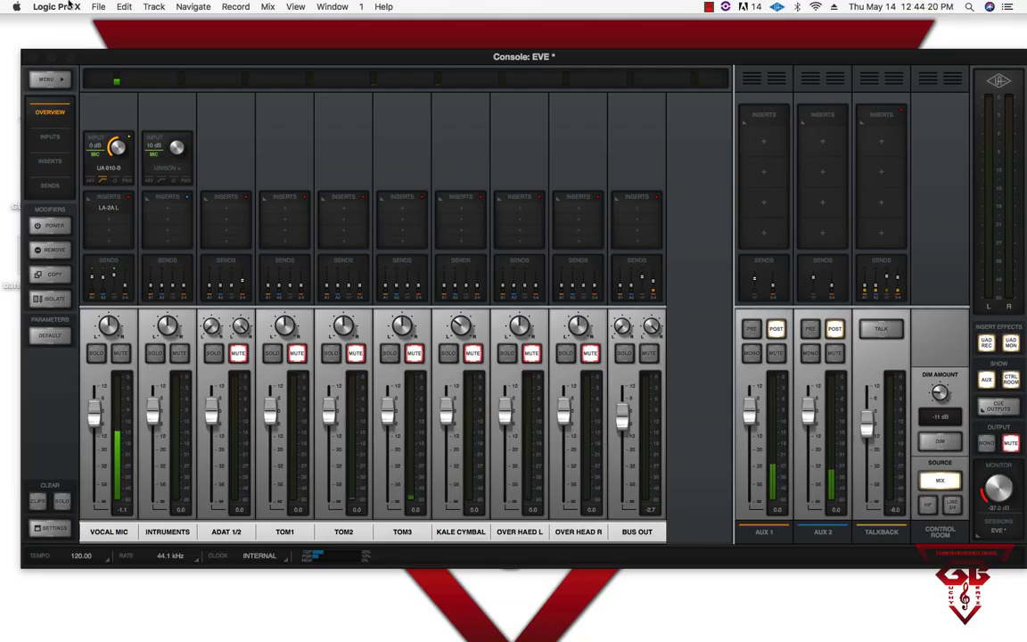
click(98, 6)
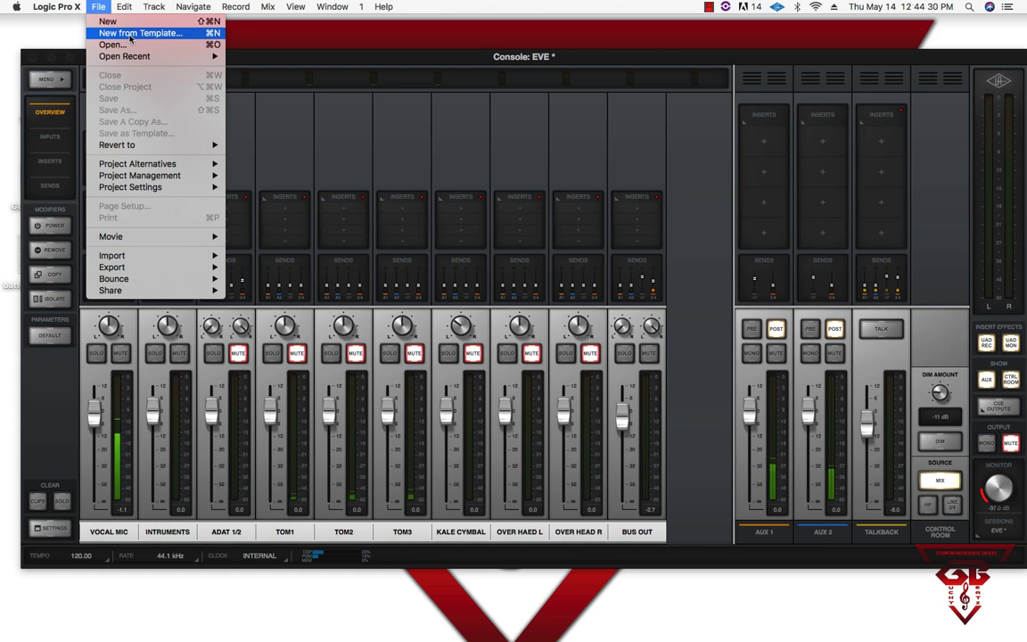
click(130, 35)
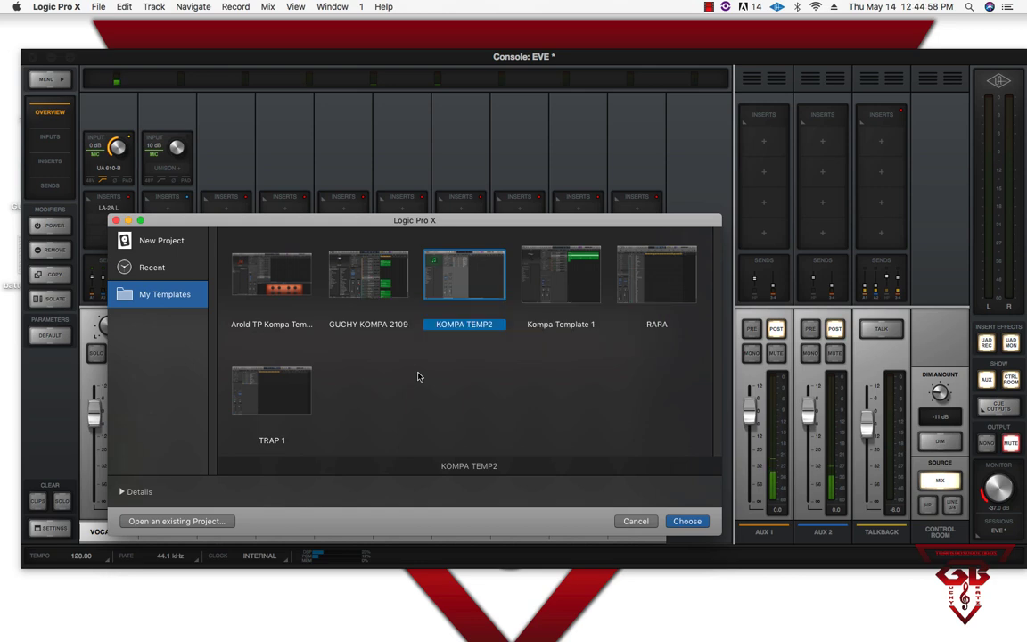
click(160, 264)
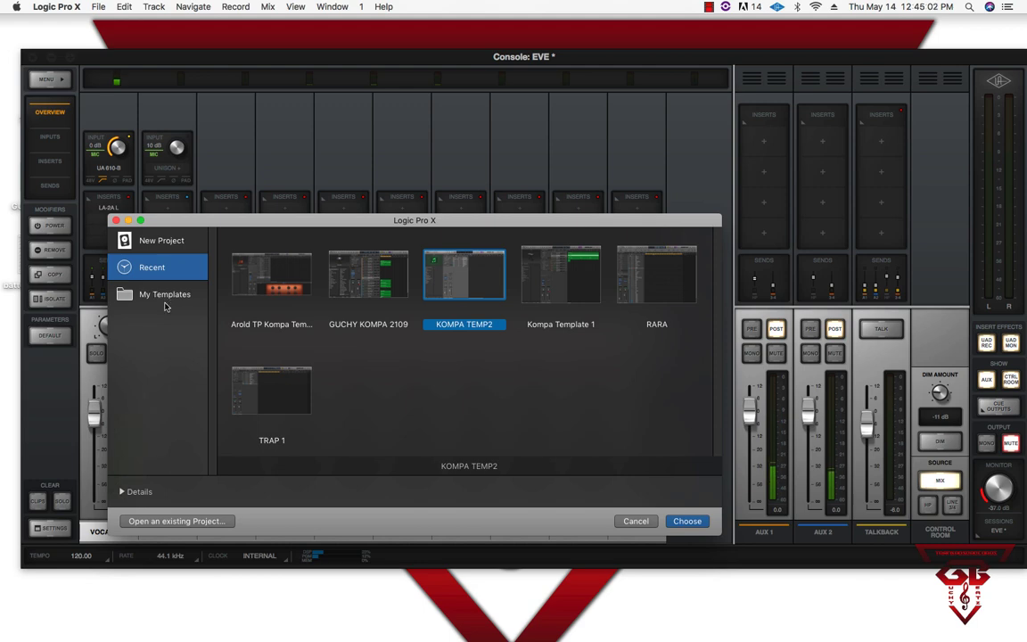
click(174, 305)
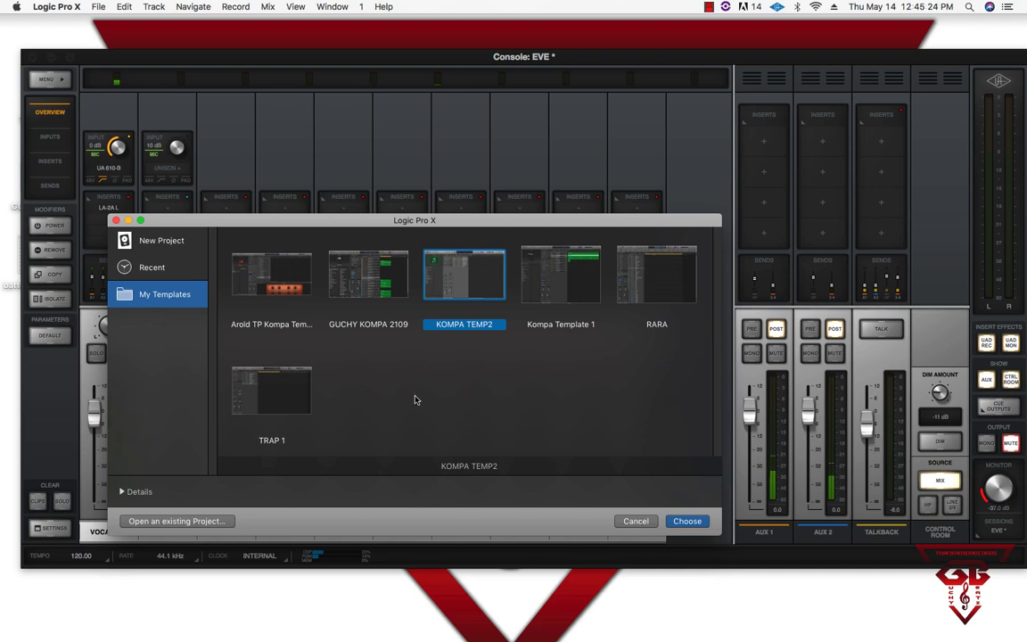
click(685, 521)
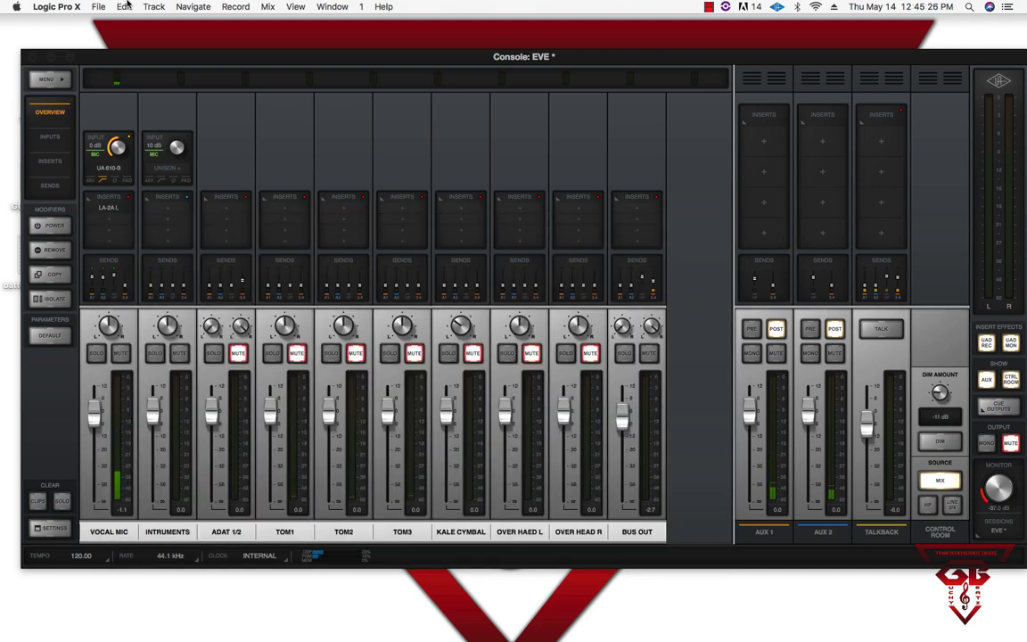
- Create a new empty project with one software instrument track, using DUNE 2 as the instrument and Output 1 + 2
click(98, 7)
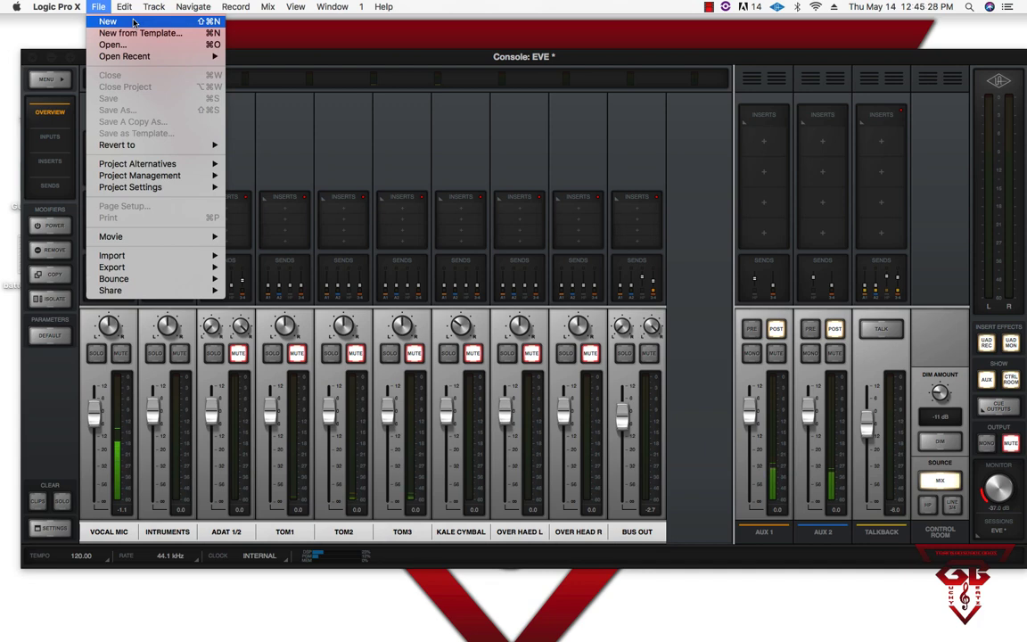
click(191, 48)
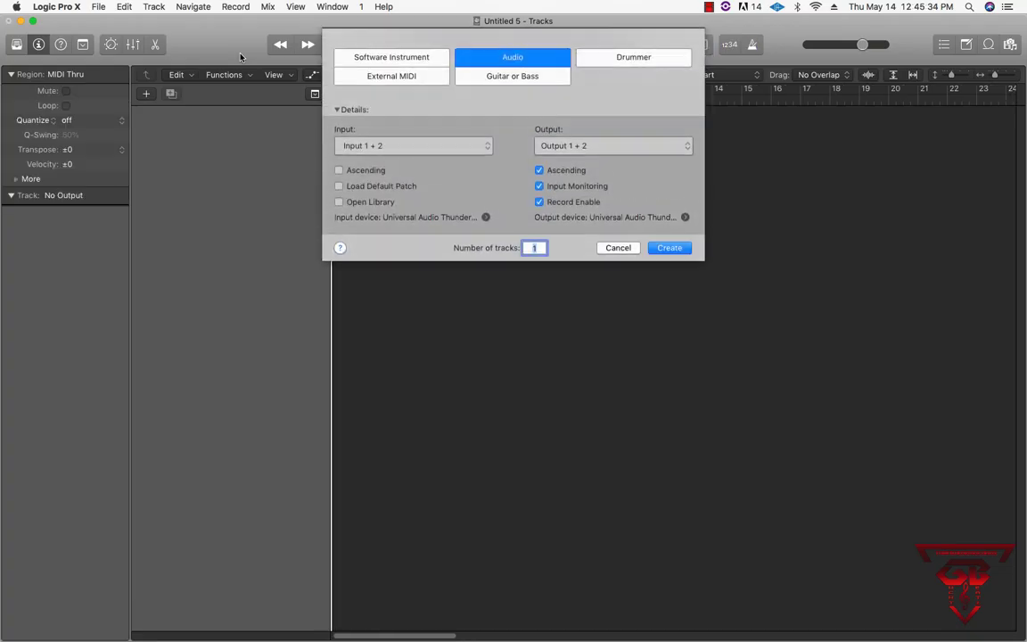
click(379, 59)
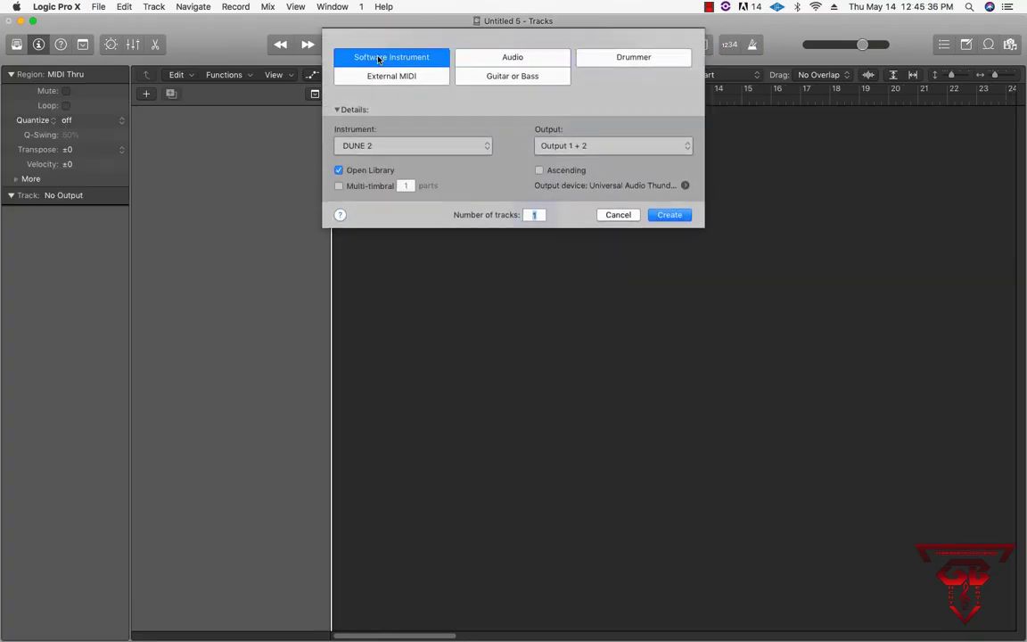
click(671, 217)
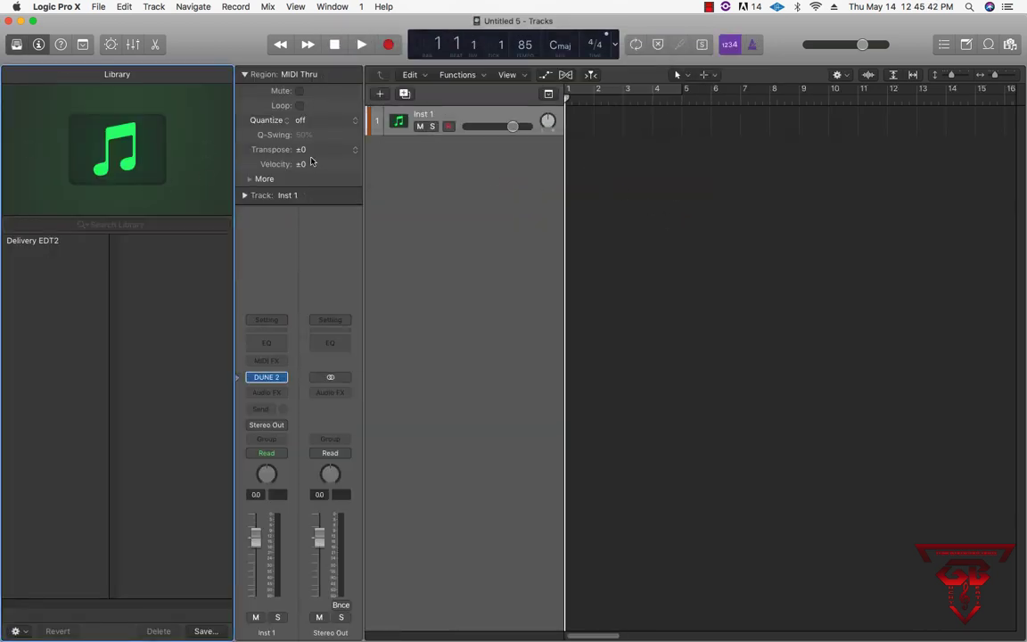
- Replace the DUNE 2 instrument on the Inst 1 track with the Multi-Output version of the EXS24 sampler
click(281, 378)
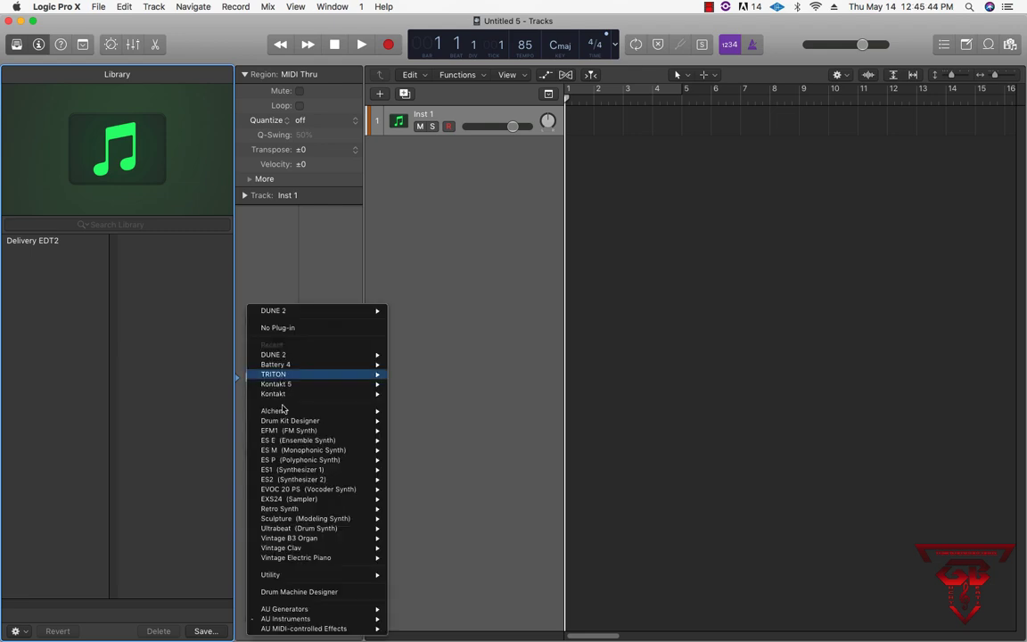
click(287, 329)
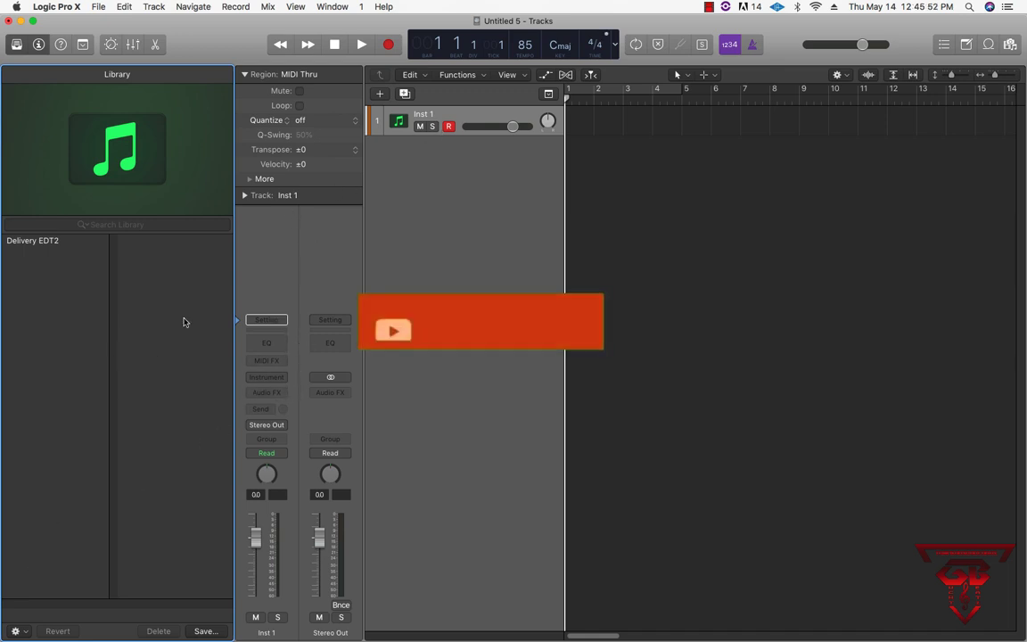
click(281, 377)
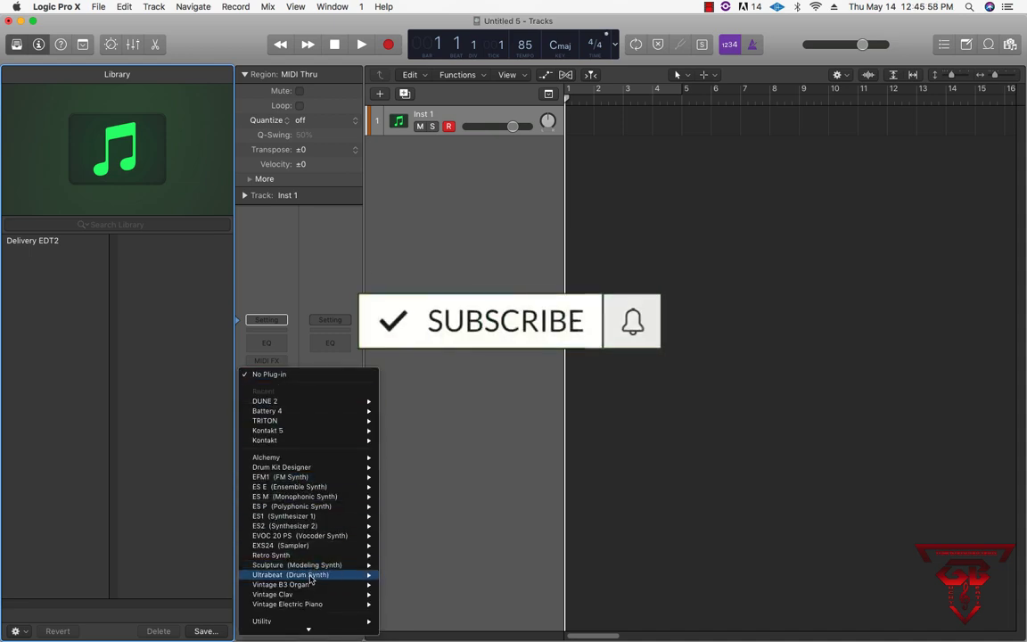
mouse_move(312, 545)
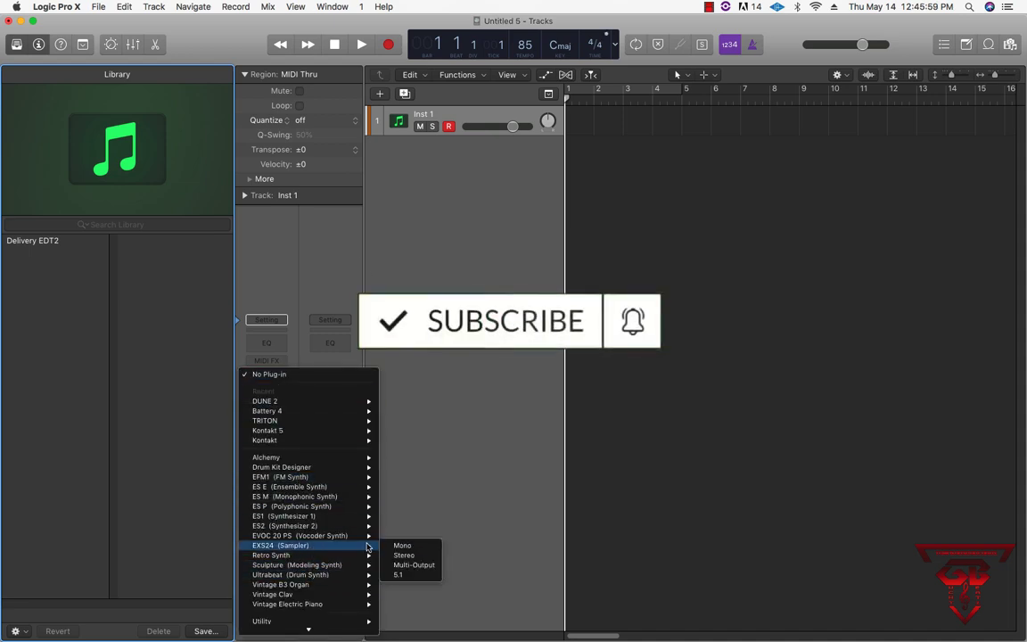
click(416, 565)
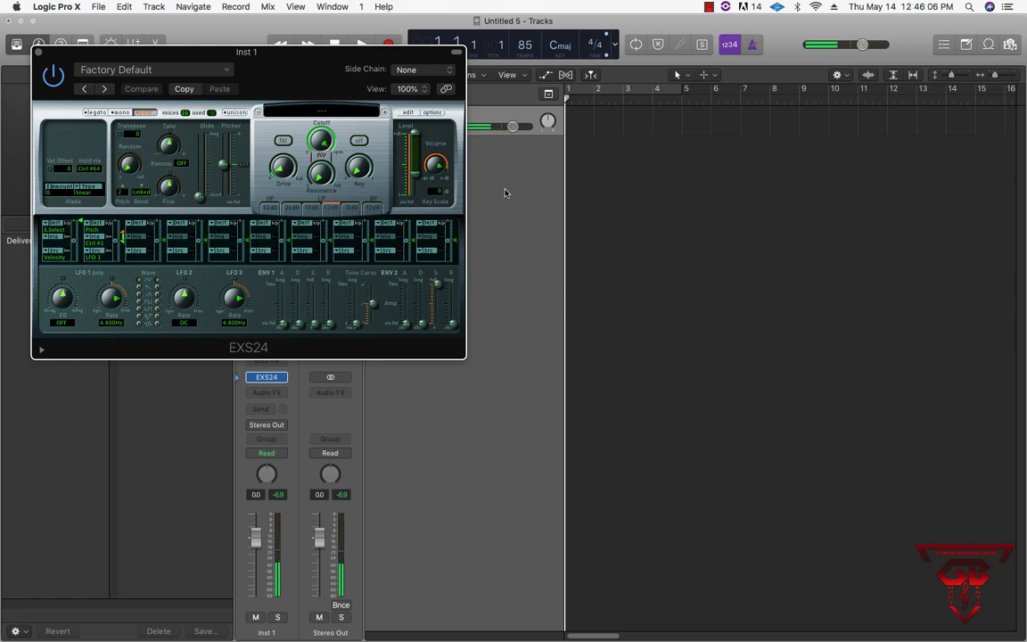
- Load the factory instrument BEST T AROLD KOPMA DRUMS 2016 into the EXS24 and close the sampler window
click(282, 111)
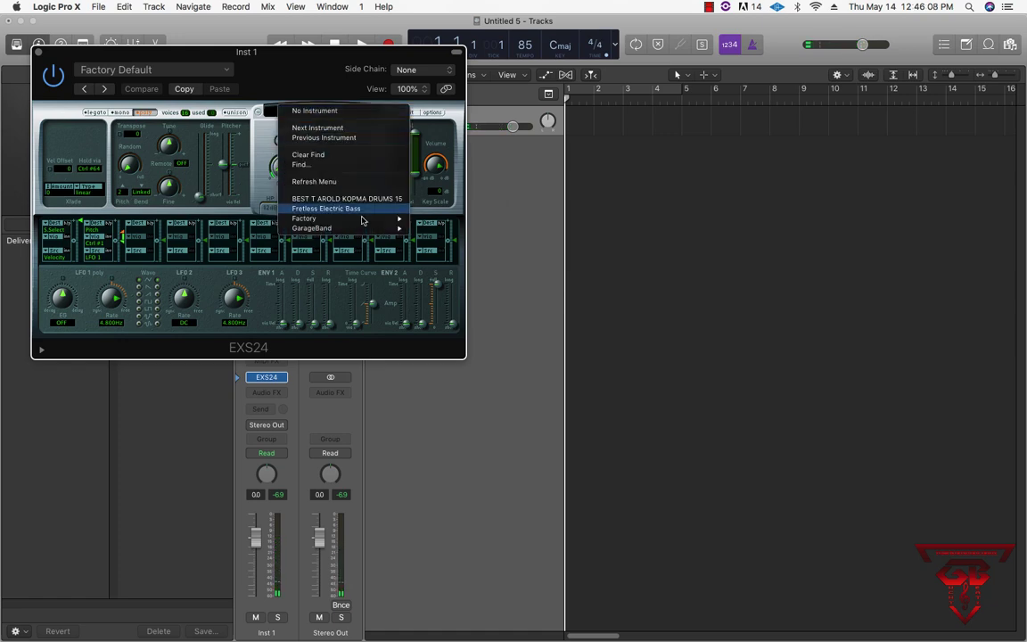
mouse_move(365, 230)
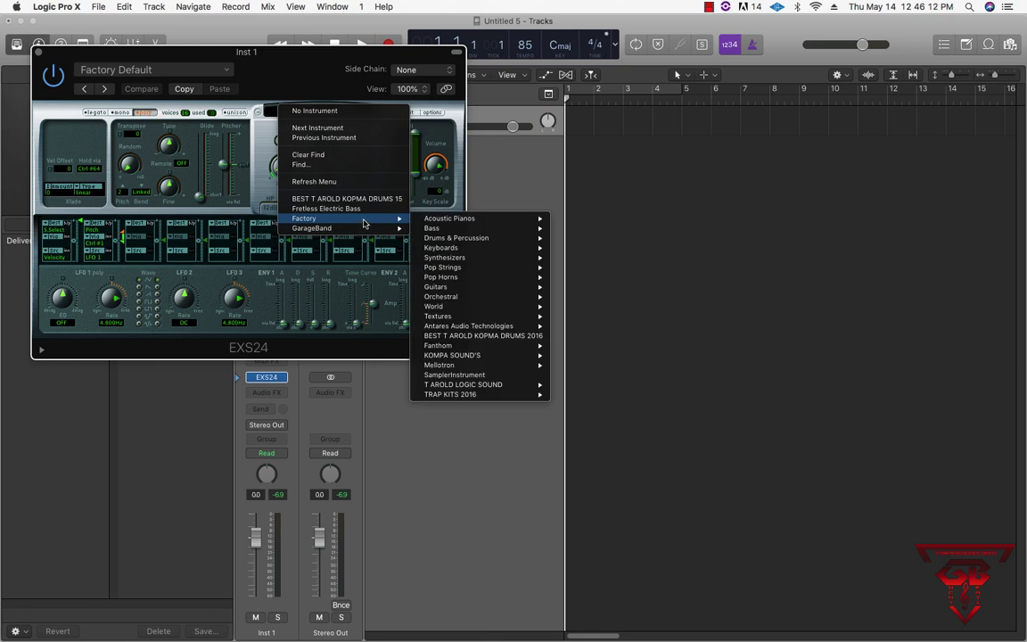
click(450, 336)
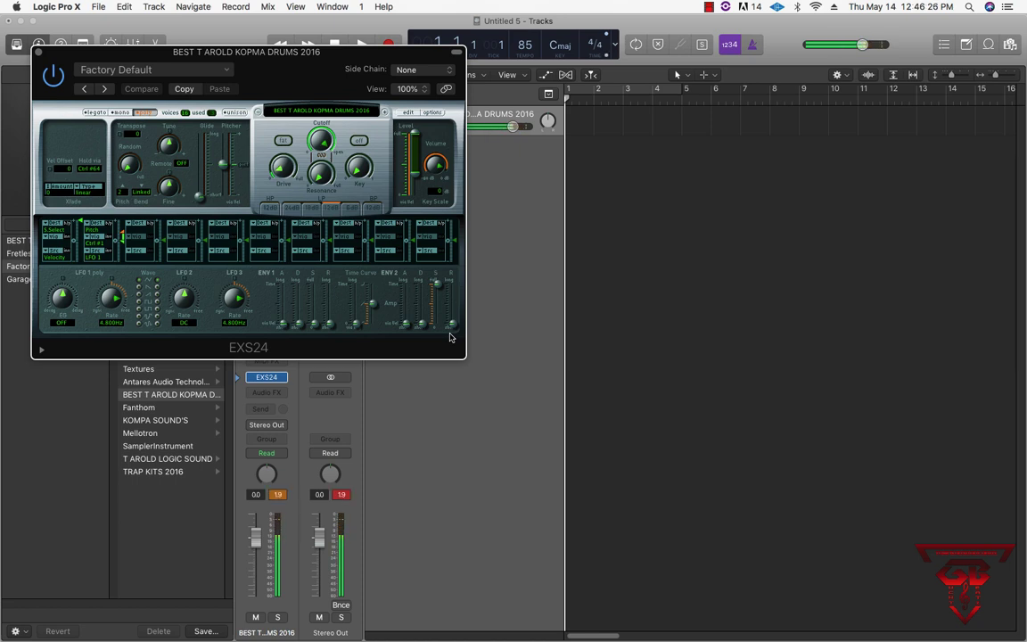
click(37, 51)
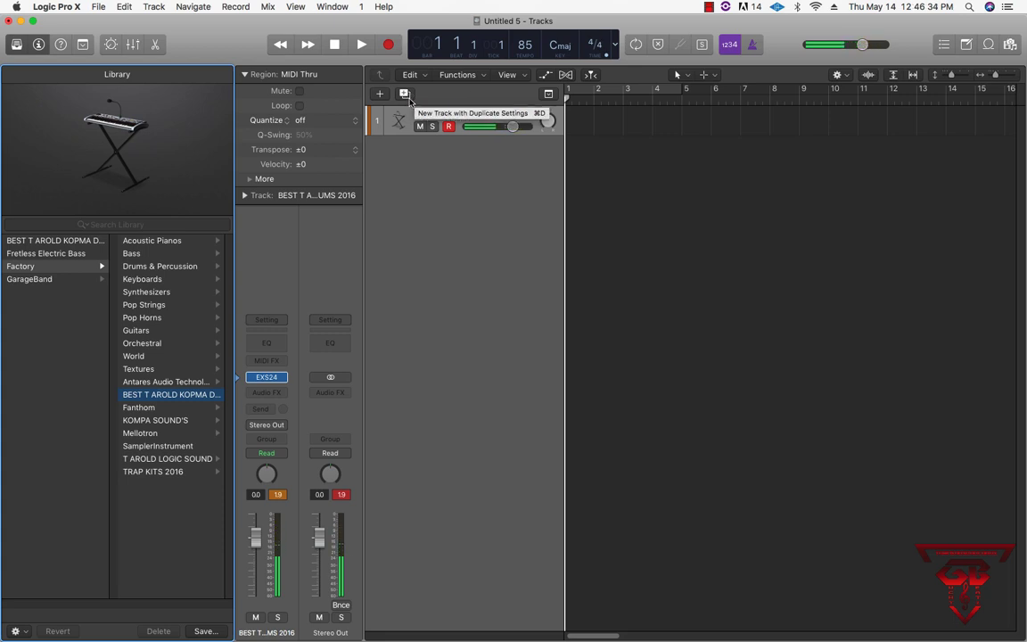
- Add two new tracks with duplicate settings of the drum track and rename the third track FLO TOM
click(405, 95)
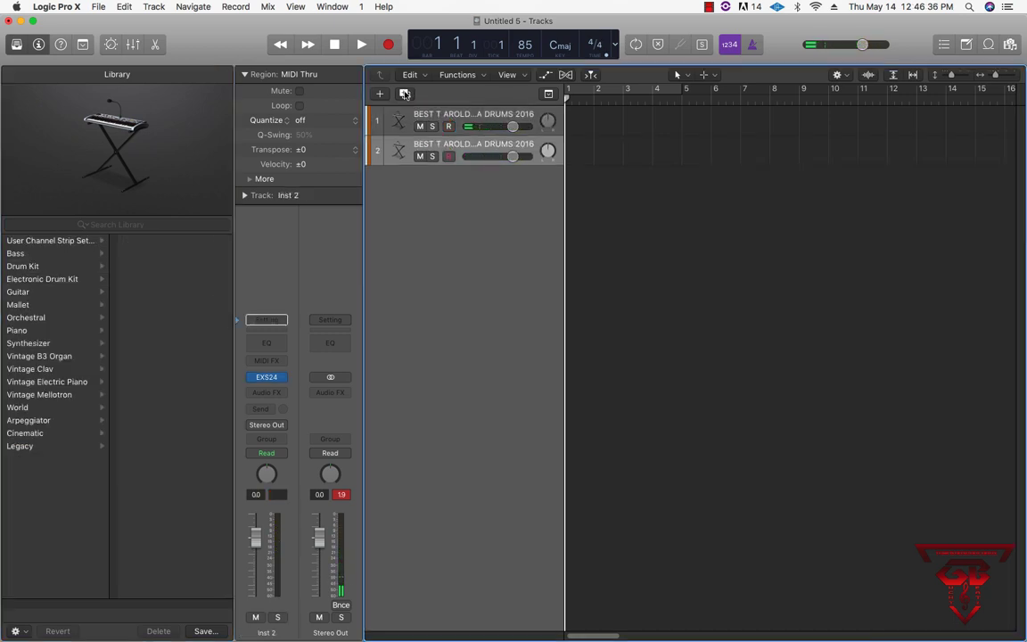
click(405, 95)
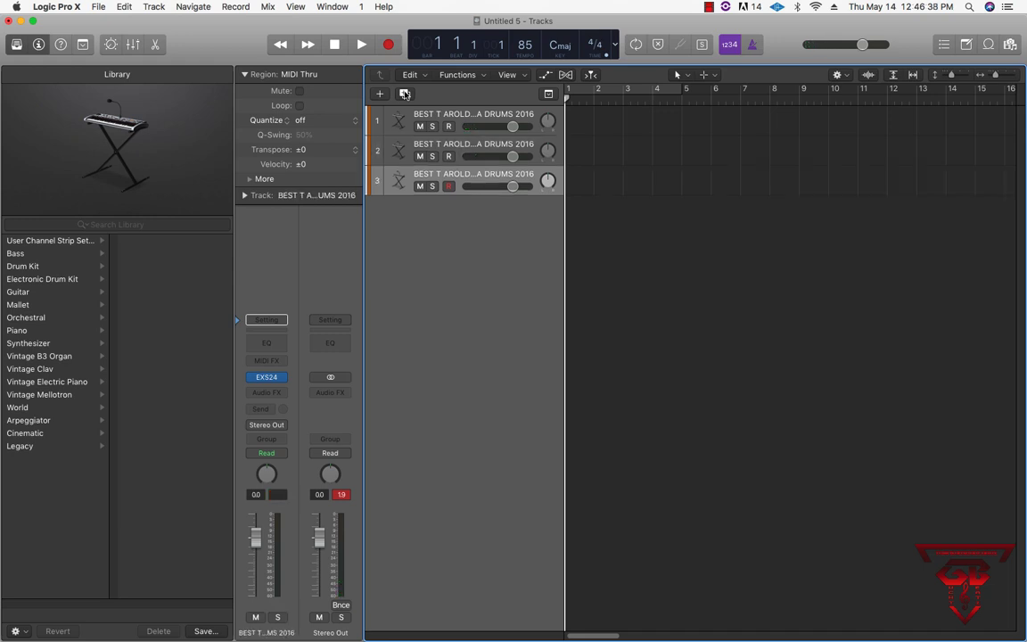
double_click(461, 175)
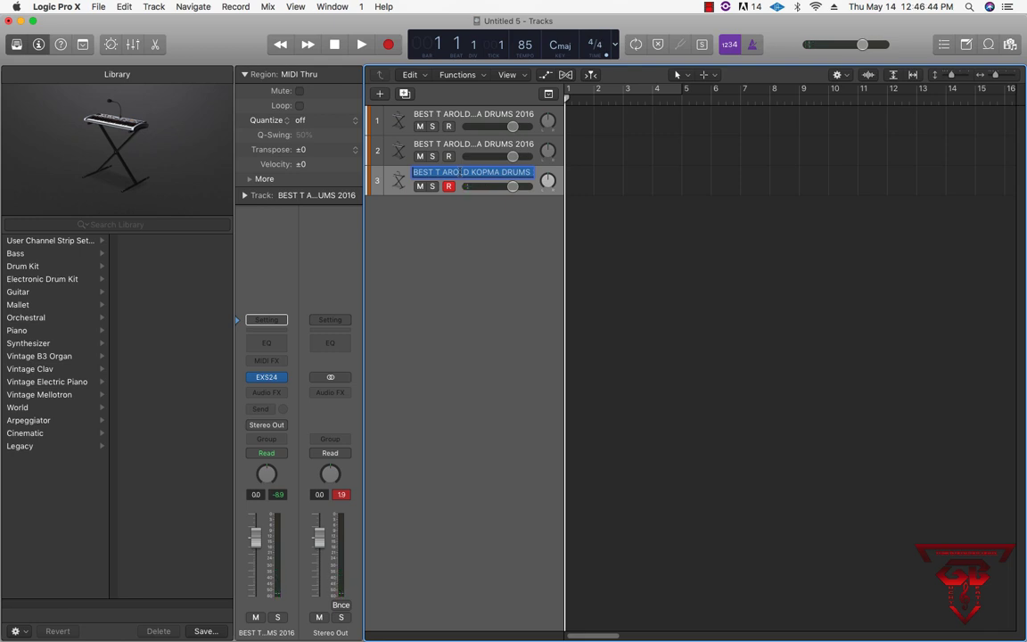
text(FLO)
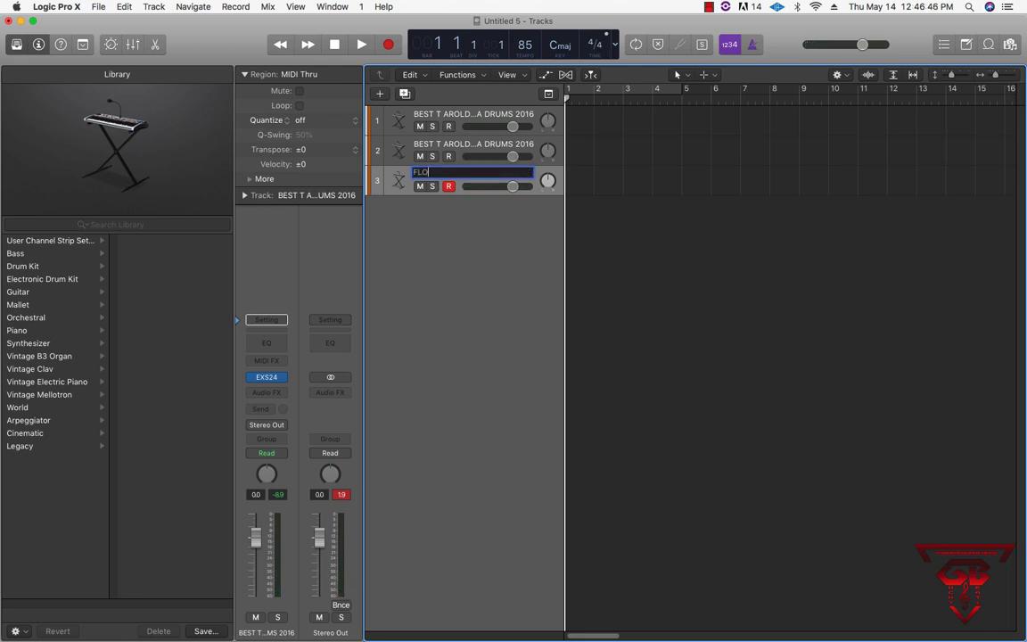
text( TOM)
key(Return)
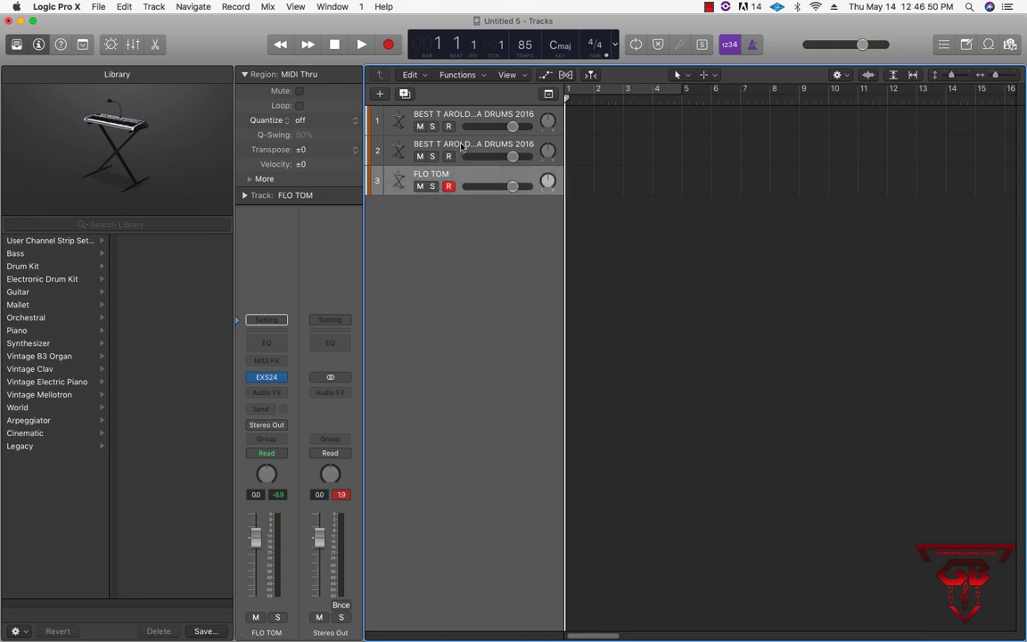
- Rename the second track CONGAS
click(462, 146)
double_click(462, 144)
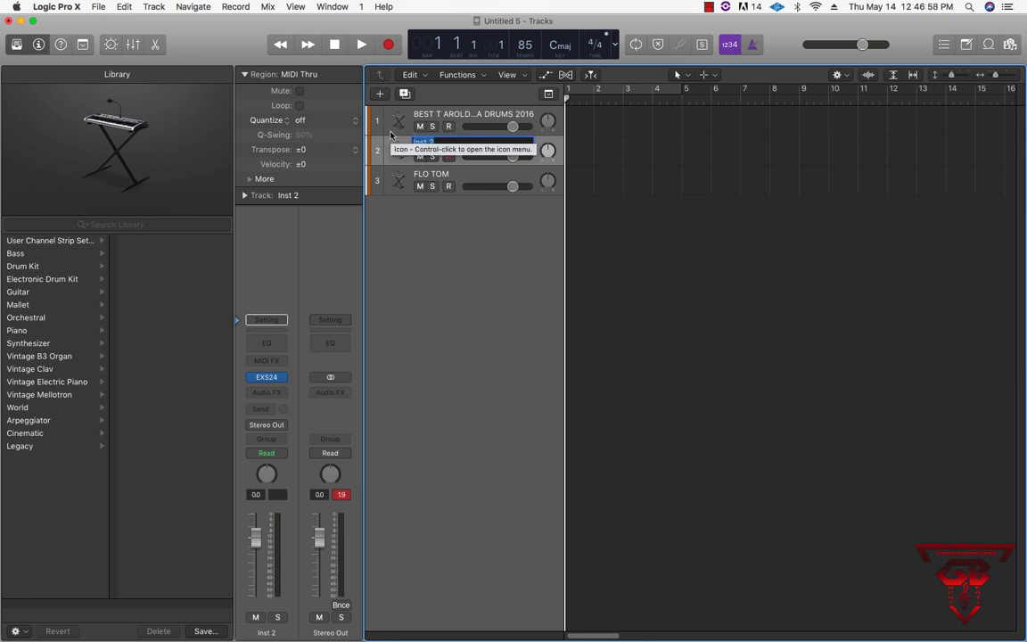
text(CONGAS)
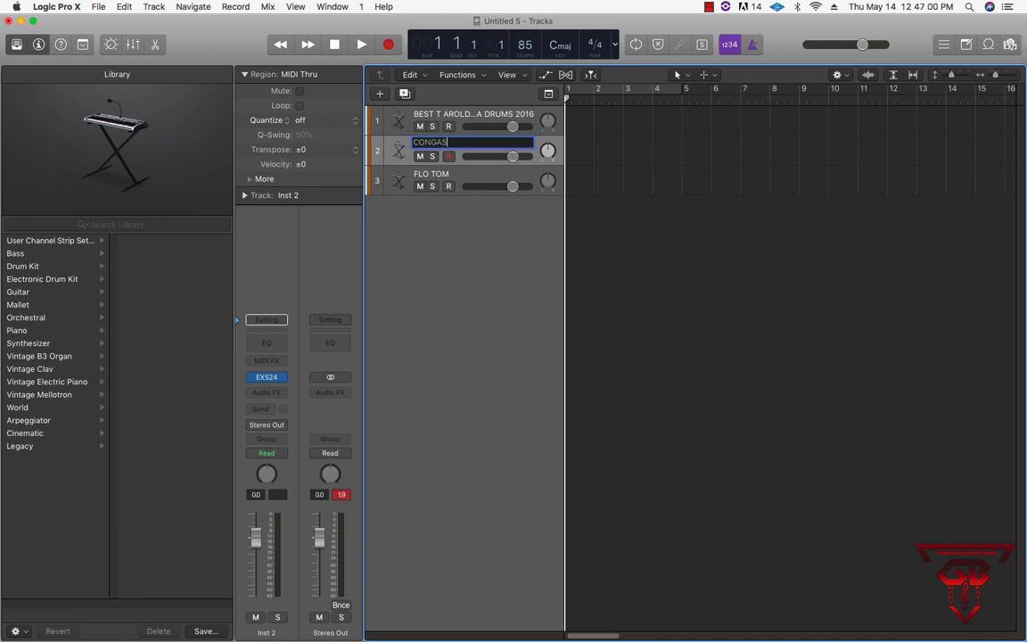
key(Return)
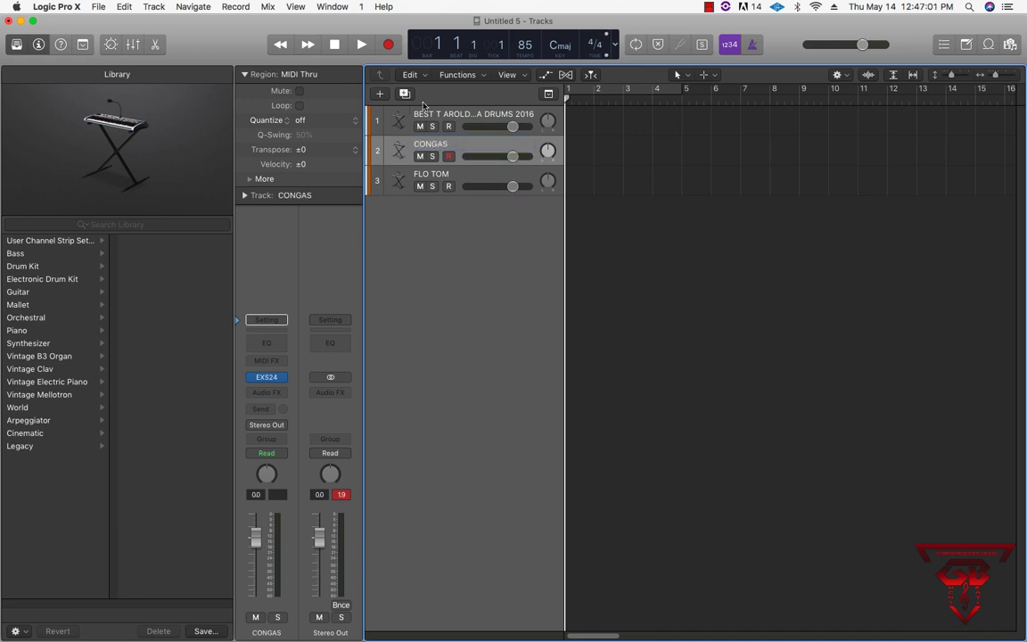
- Add one new software instrument track below the FLO TOM track
click(474, 115)
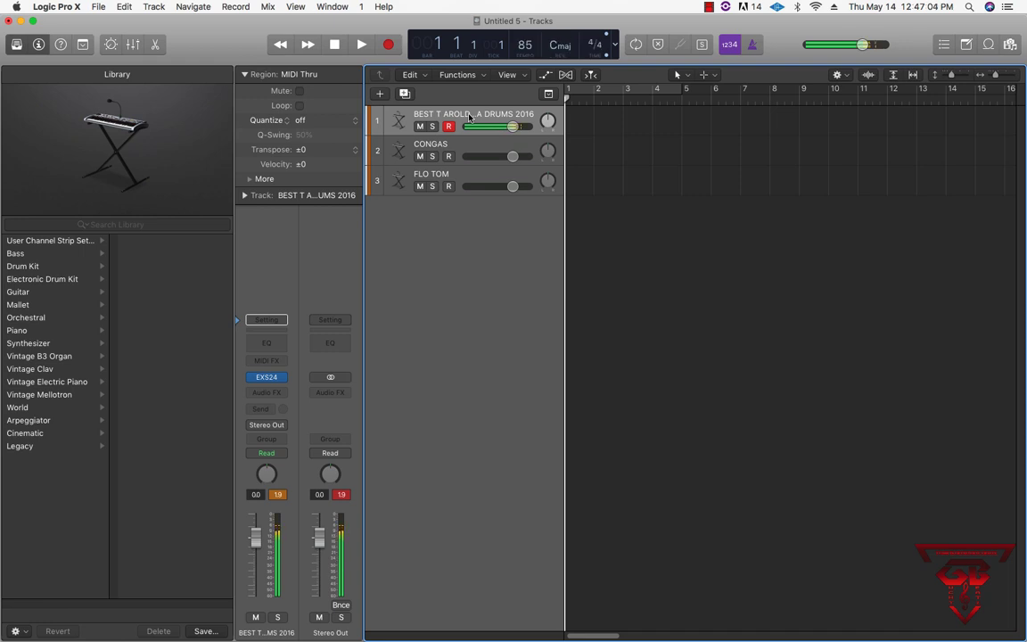
click(451, 174)
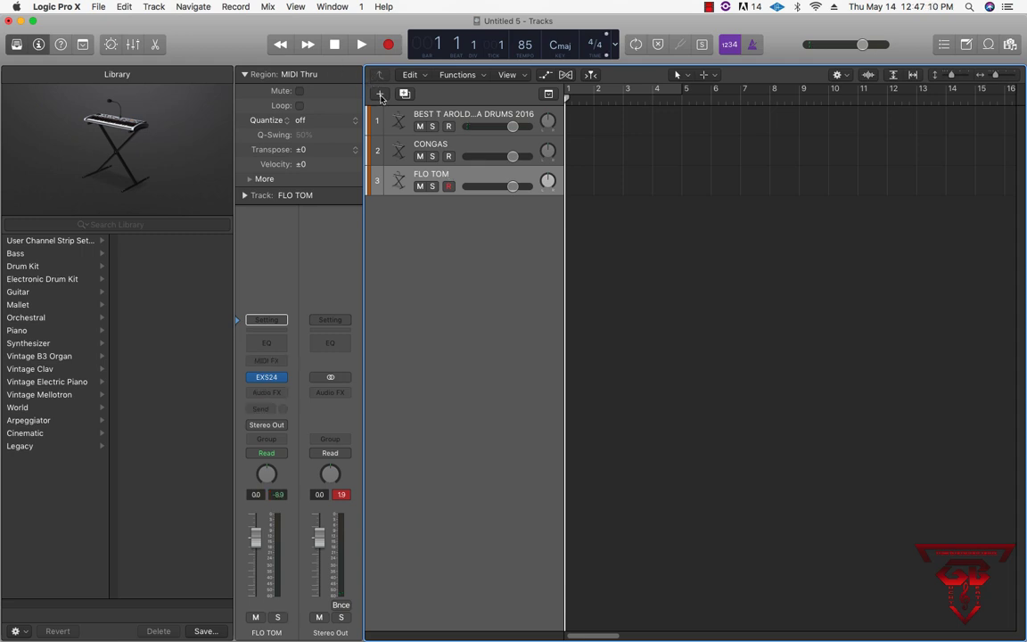
click(379, 94)
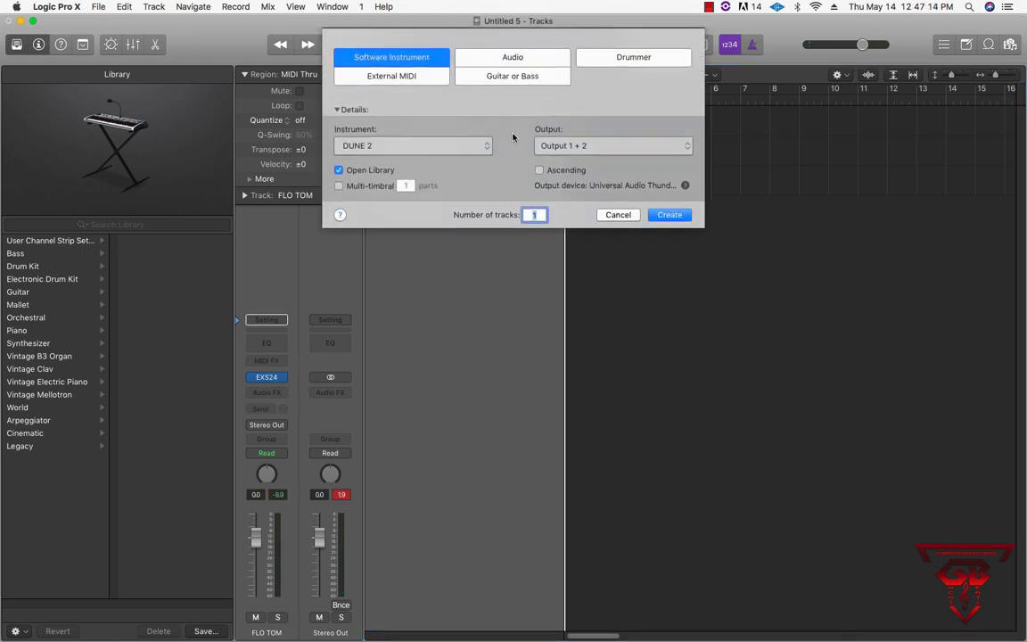
click(669, 215)
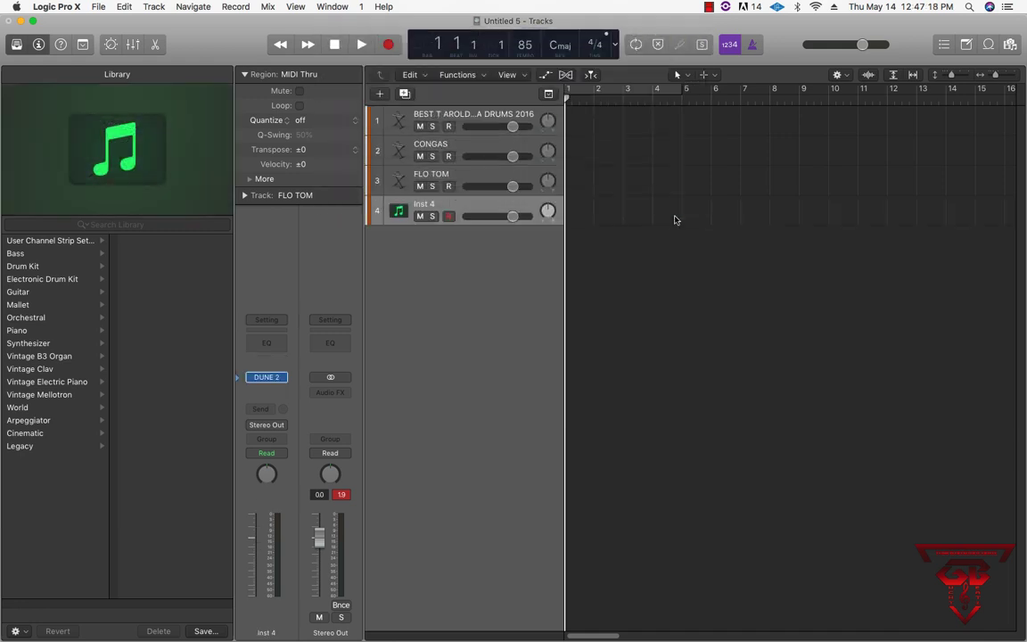
- Replace the DUNE 2 instrument on the Inst 4 track with the Stereo version of the EXS24 sampler
click(267, 377)
click(276, 328)
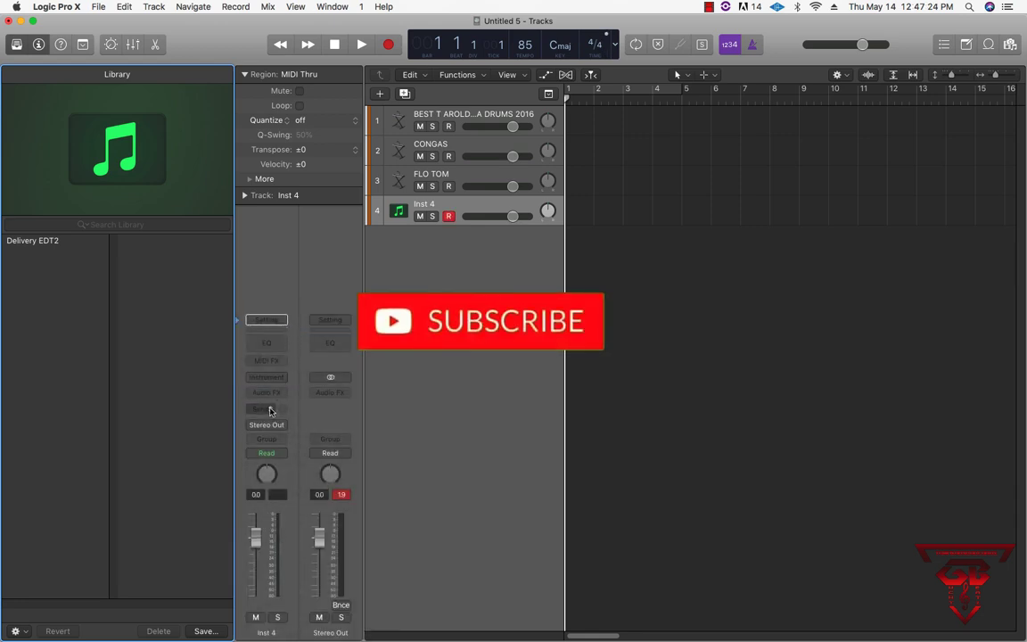
click(279, 378)
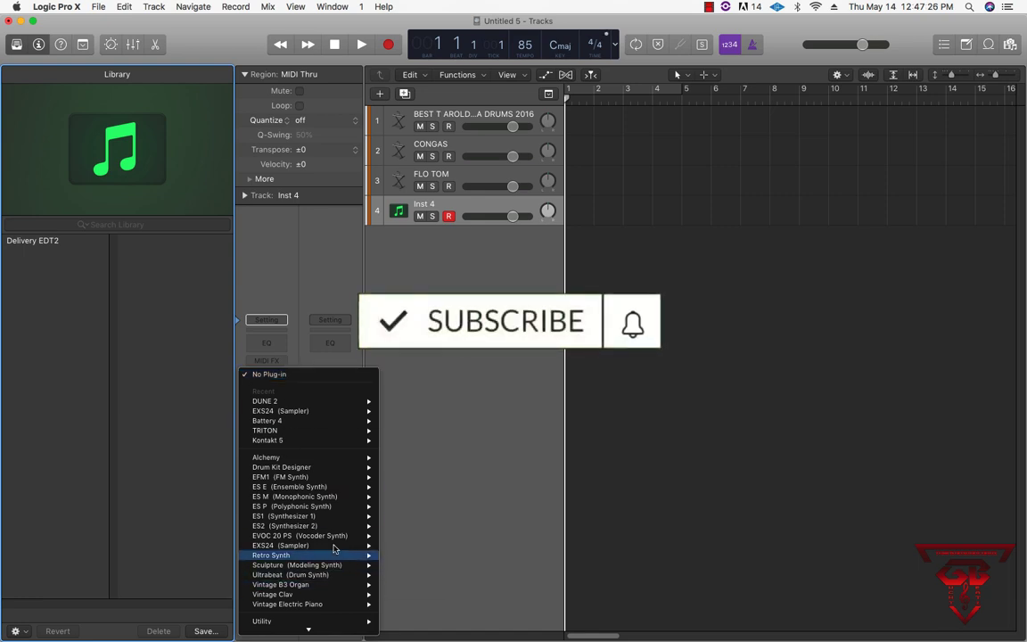
mouse_move(328, 546)
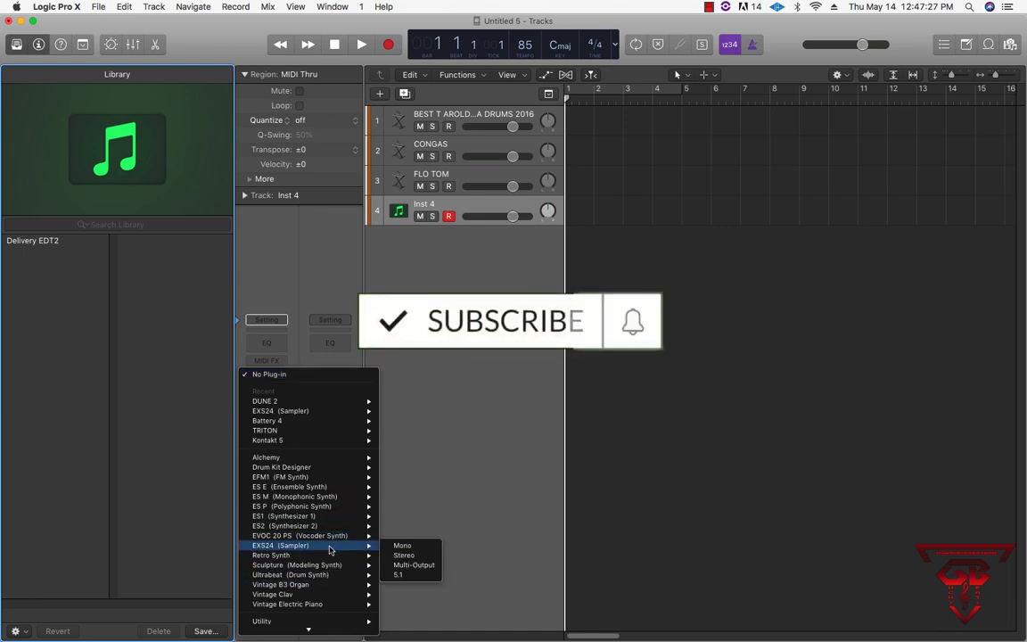
click(406, 555)
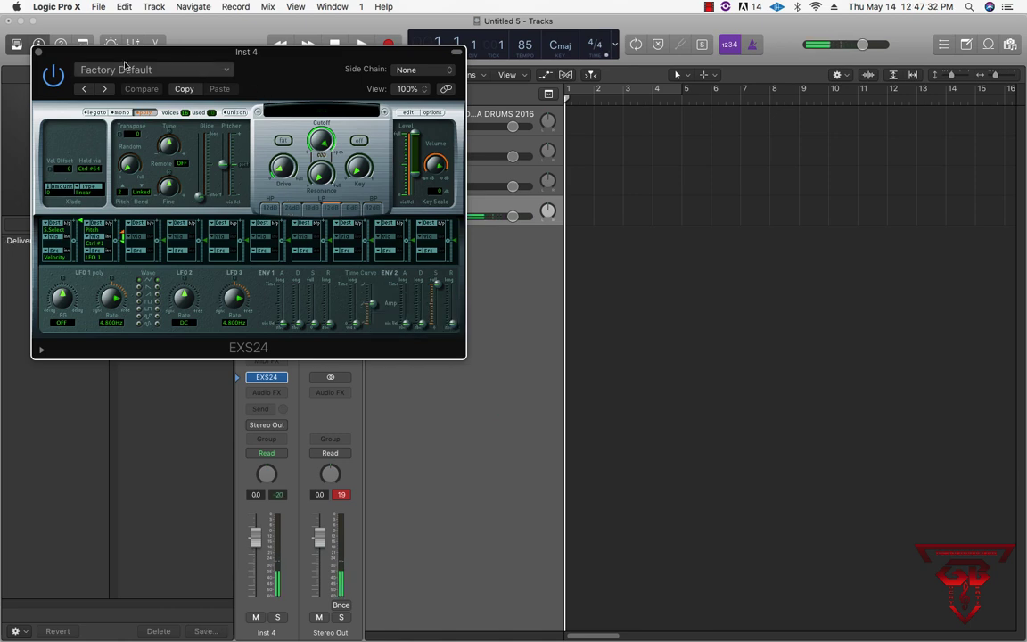
- Load the factory electric piano Electric Stage MkII from the Keyboards category into the EXS24 and close the sampler window
drag(301, 70, 455, 124)
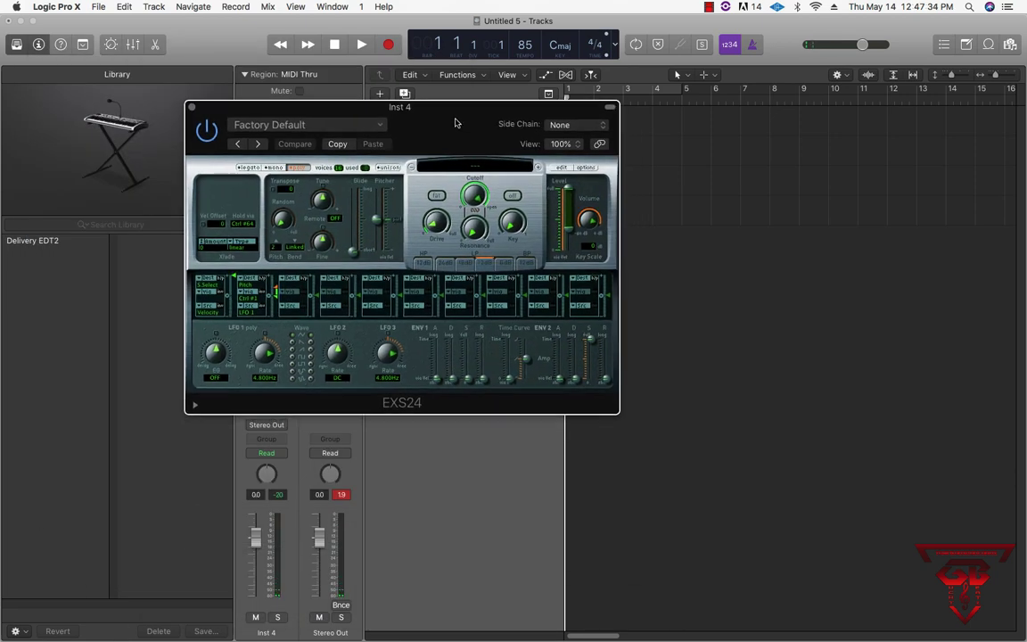
click(474, 167)
mouse_move(526, 273)
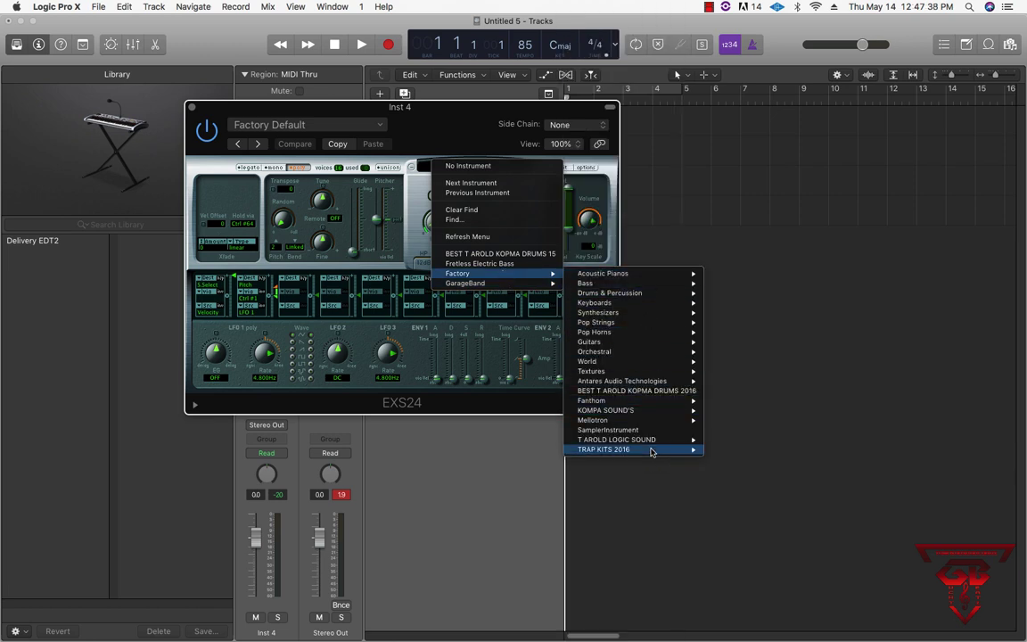
mouse_move(649, 302)
mouse_move(743, 305)
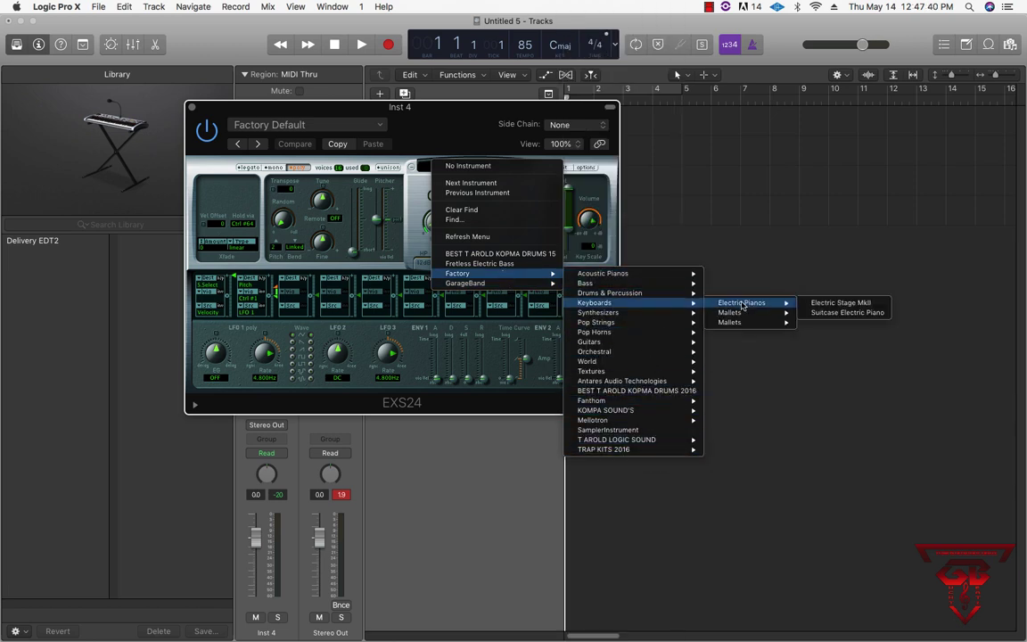
click(825, 303)
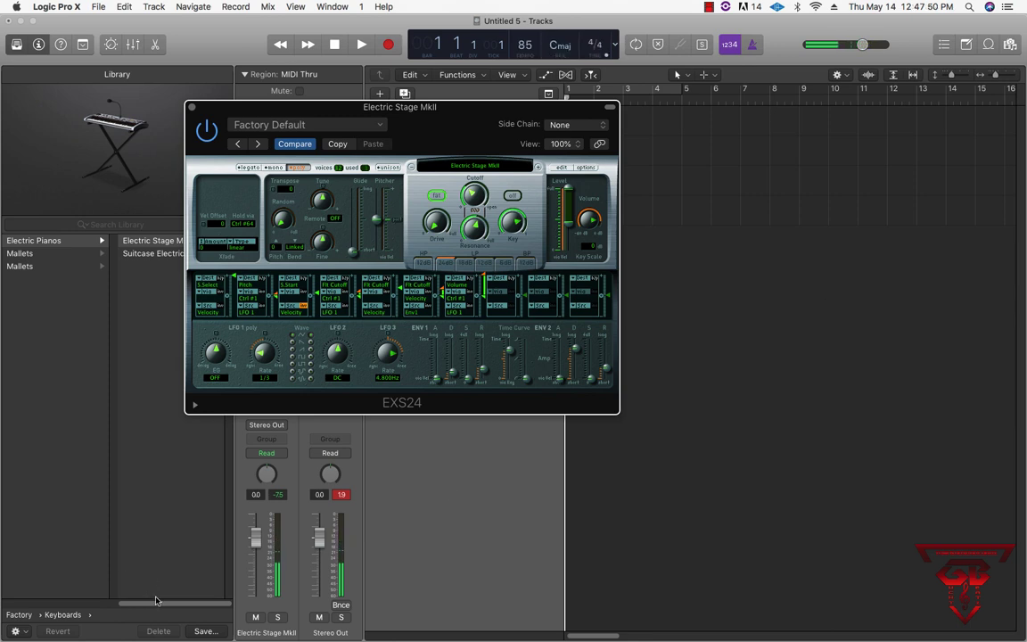
scroll(155, 601, left, 5)
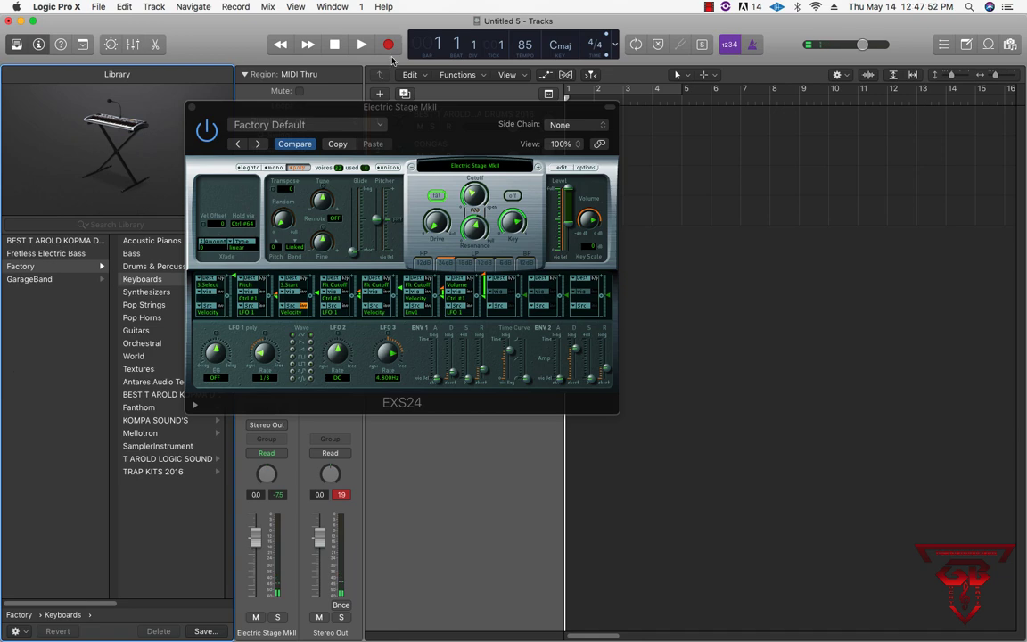
drag(419, 107, 606, 162)
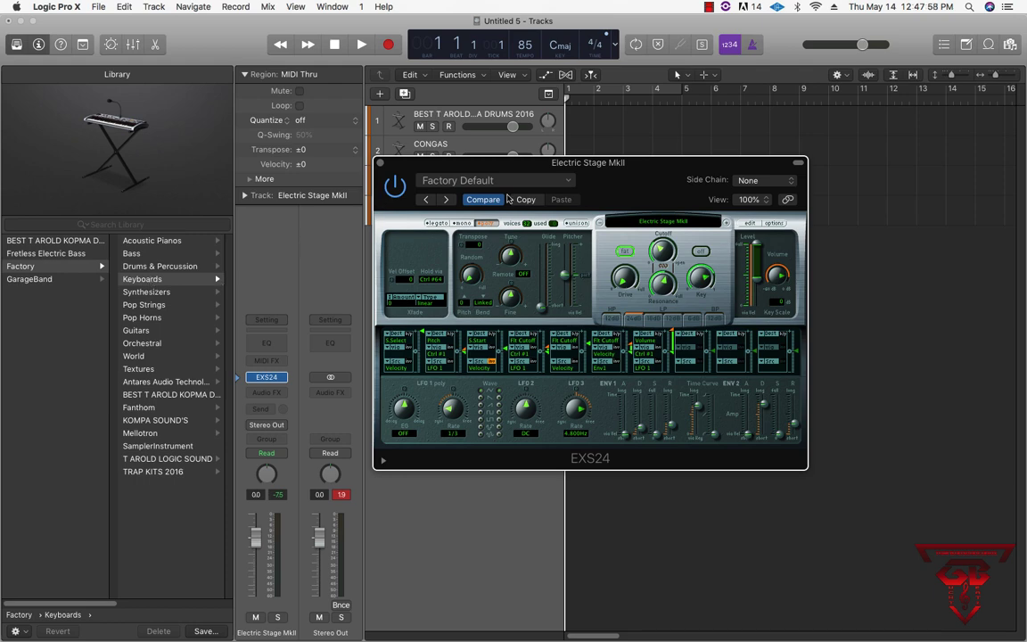
click(380, 162)
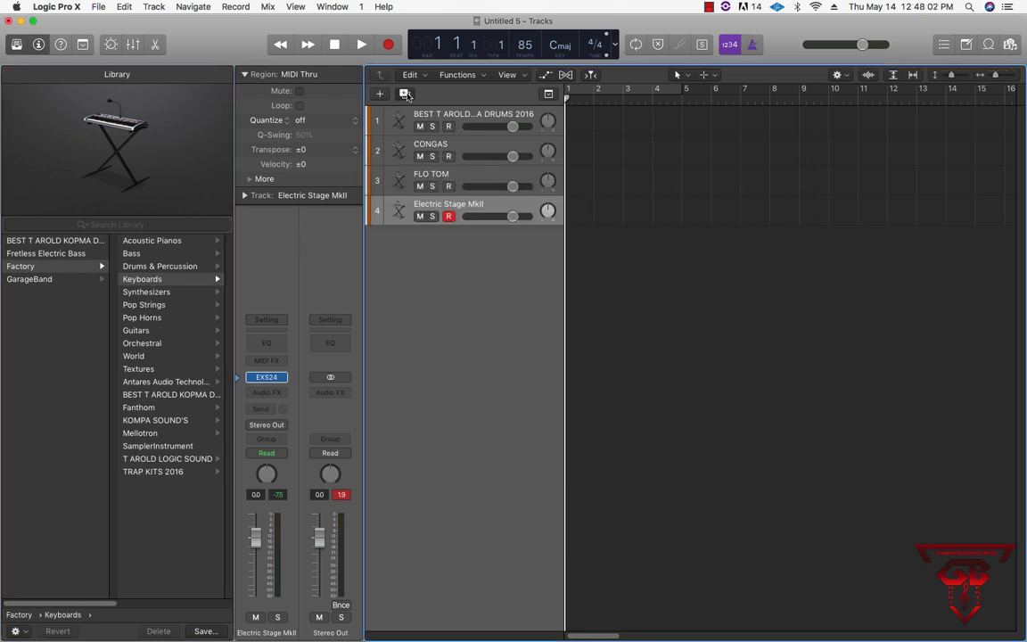
- Add a fifth track with duplicate settings of the Electric Stage MkII track and compare the two tracks
click(405, 93)
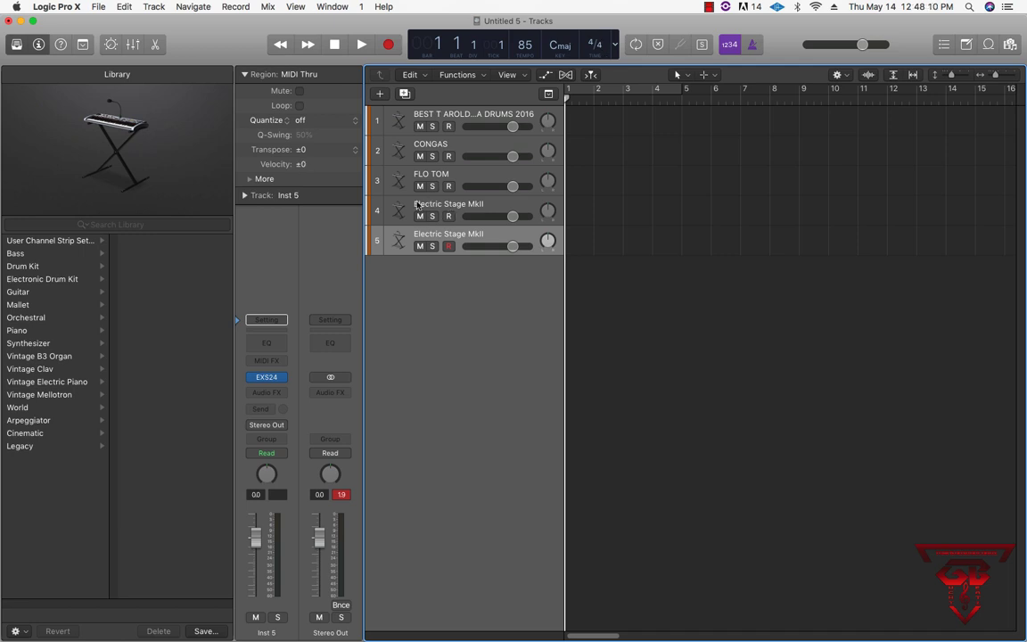
click(465, 205)
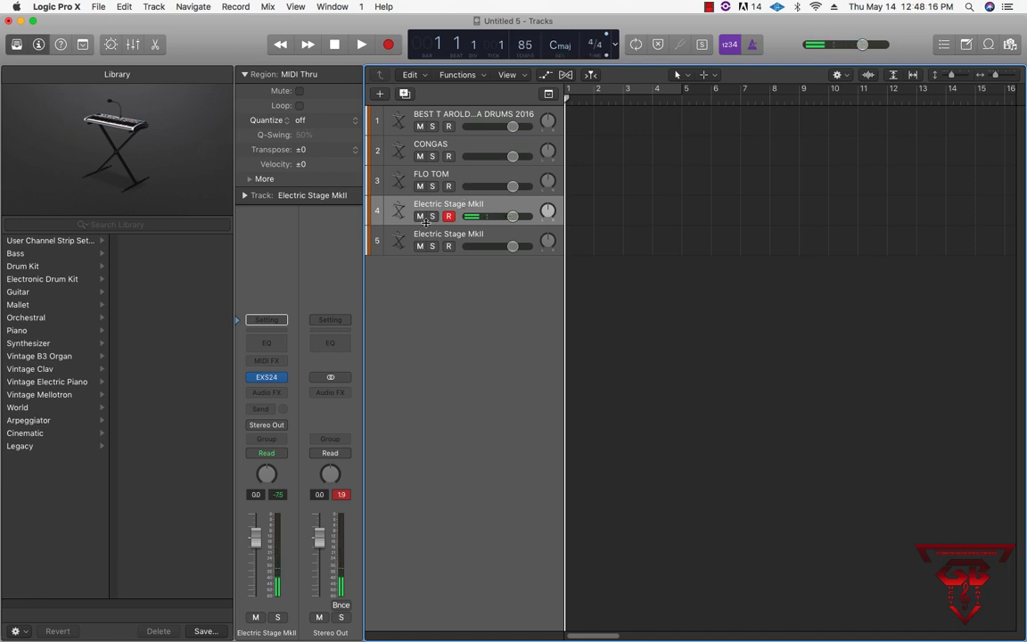
key(Down)
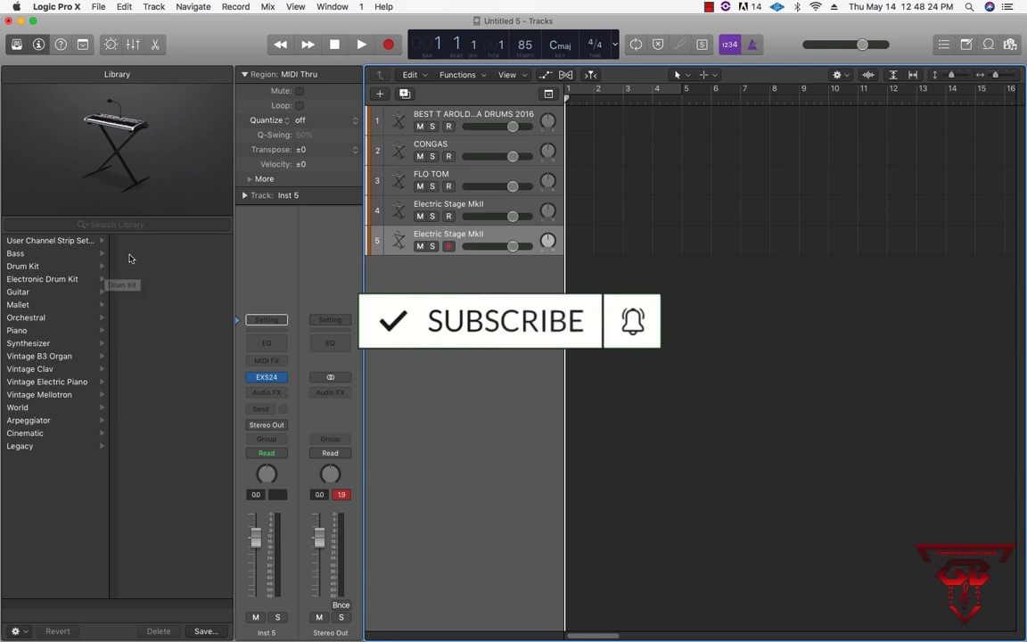
- Load the user channel strip setting 000-s FM Piano from the Performance folder onto the fifth track
click(76, 242)
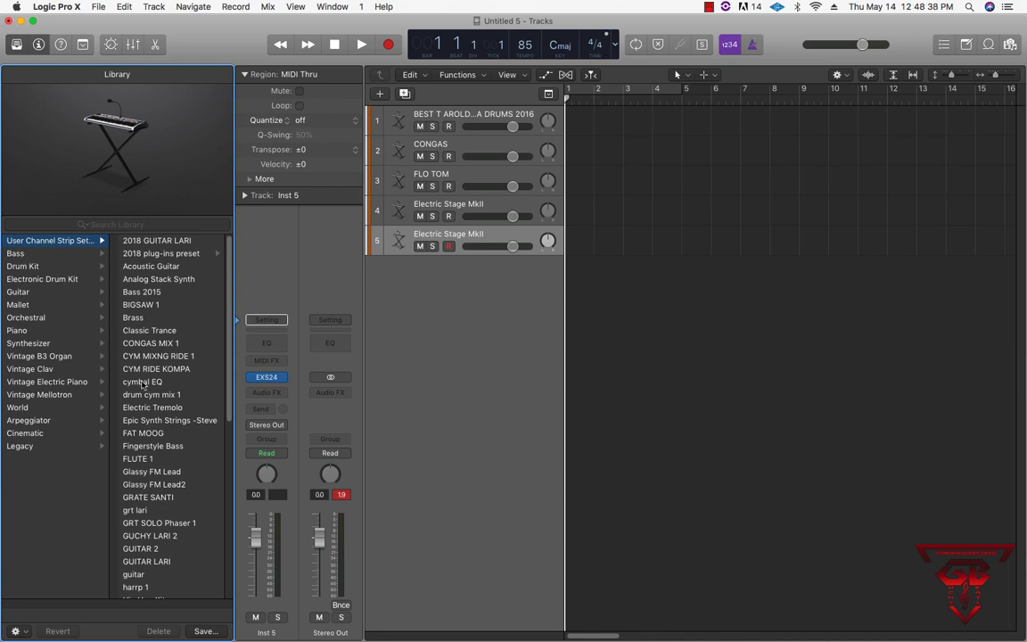
scroll(183, 354, down, 5)
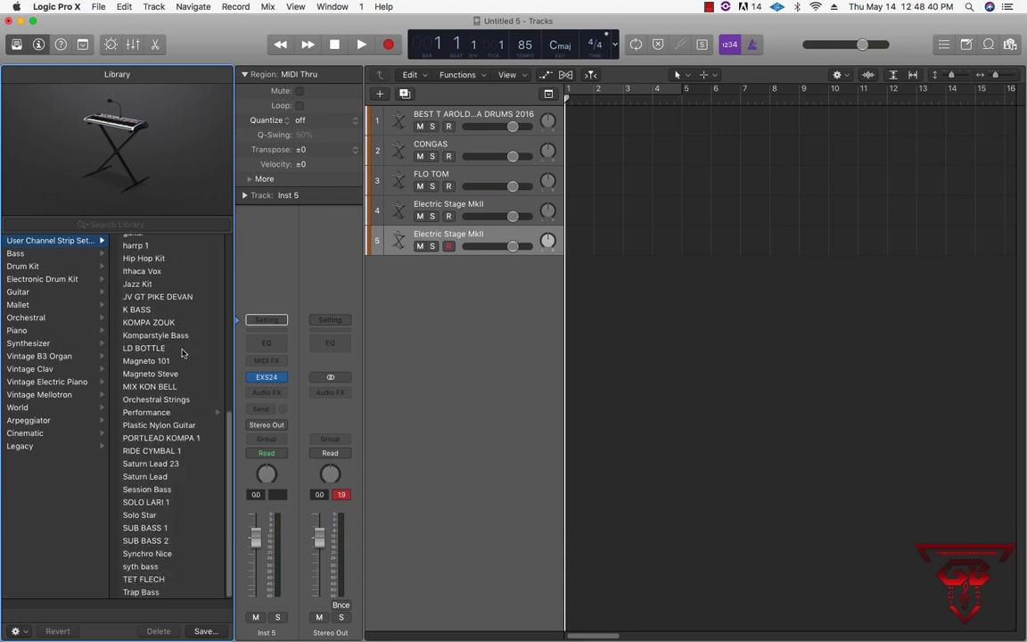
scroll(172, 375, up, 5)
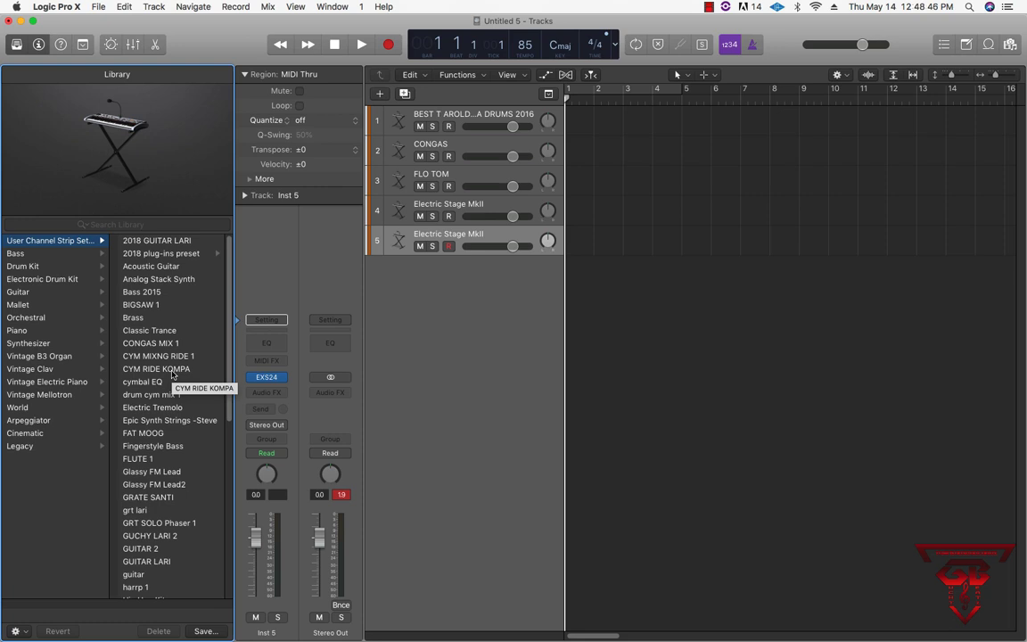
scroll(178, 361, down, 10)
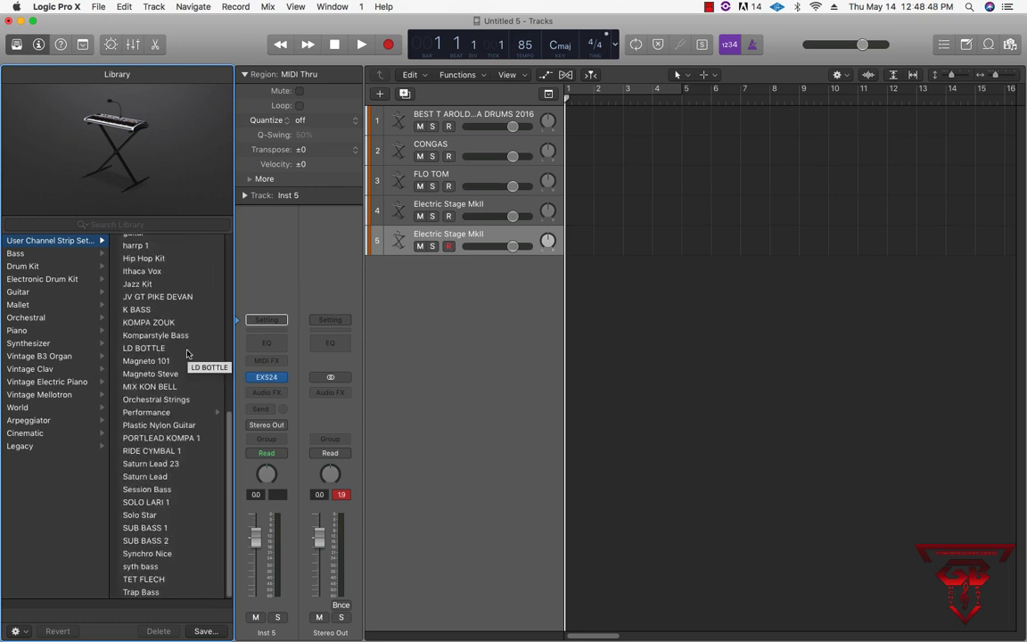
scroll(187, 354, up, 10)
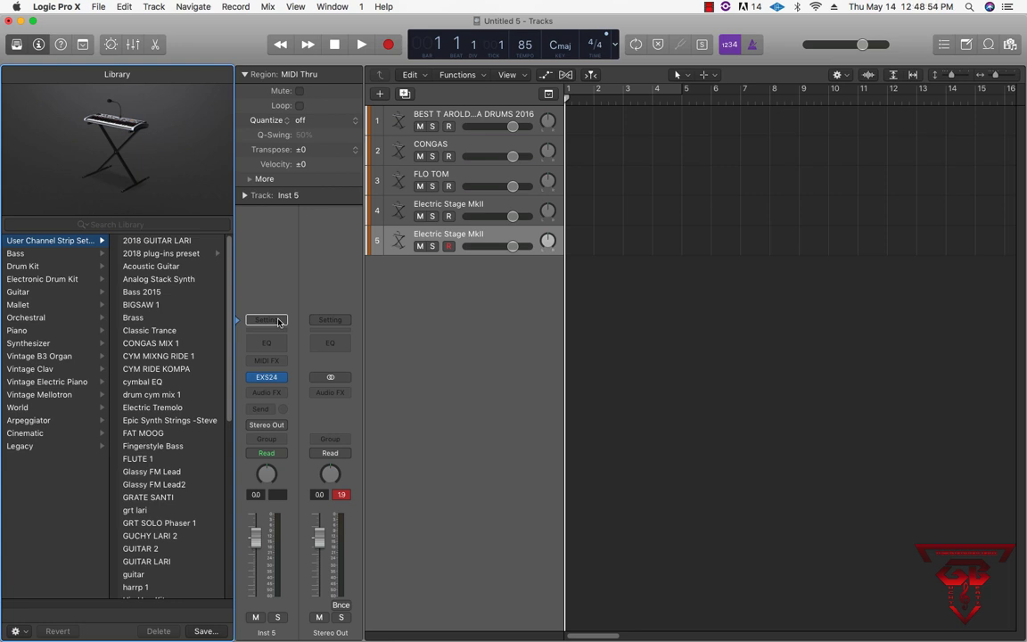
scroll(173, 412, down, 10)
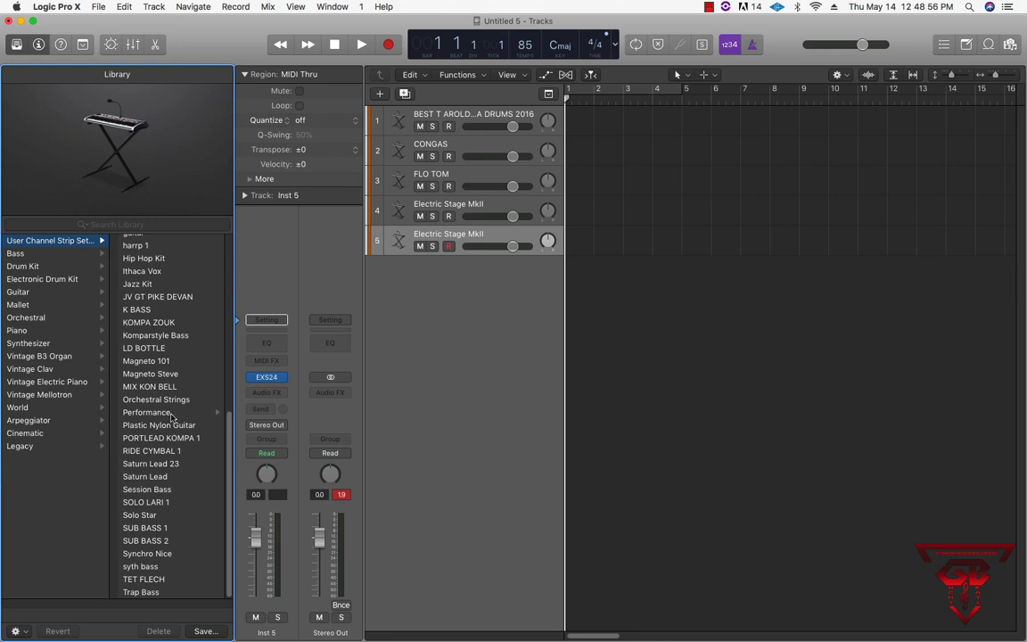
click(162, 412)
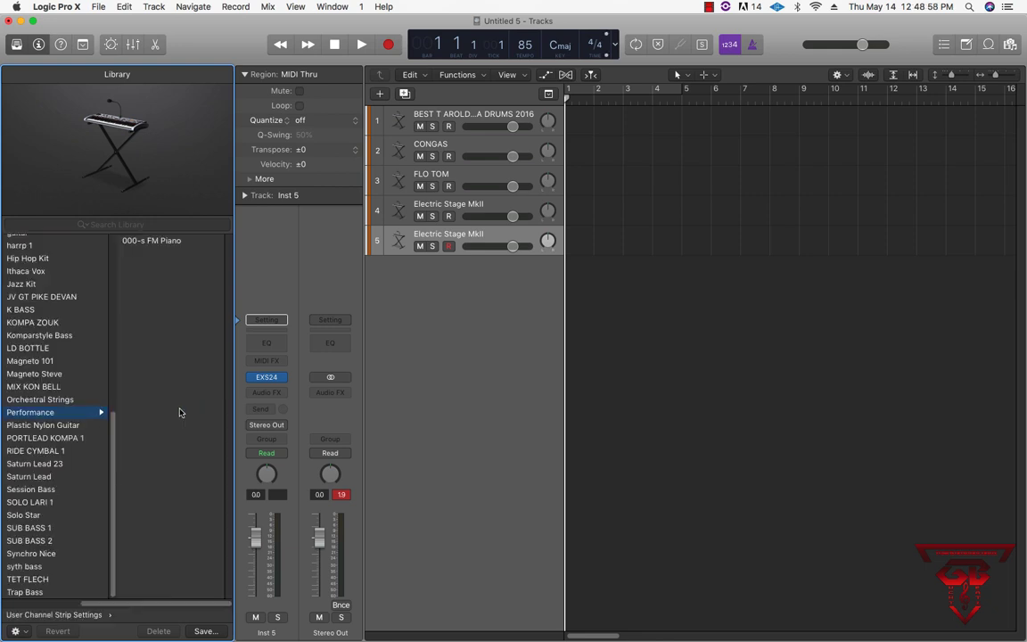
click(157, 241)
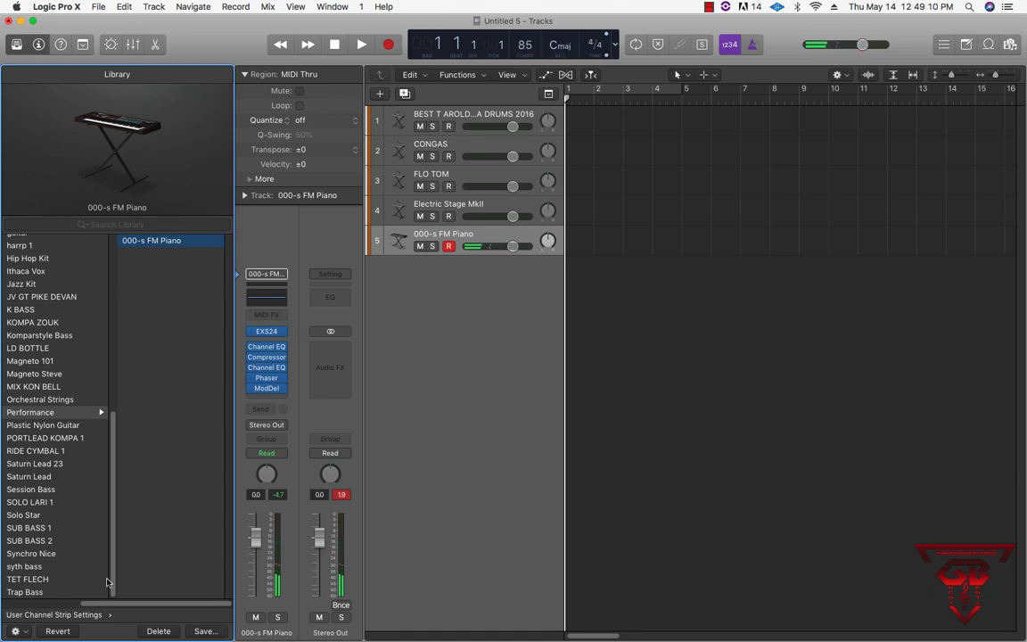
scroll(119, 603, left, 5)
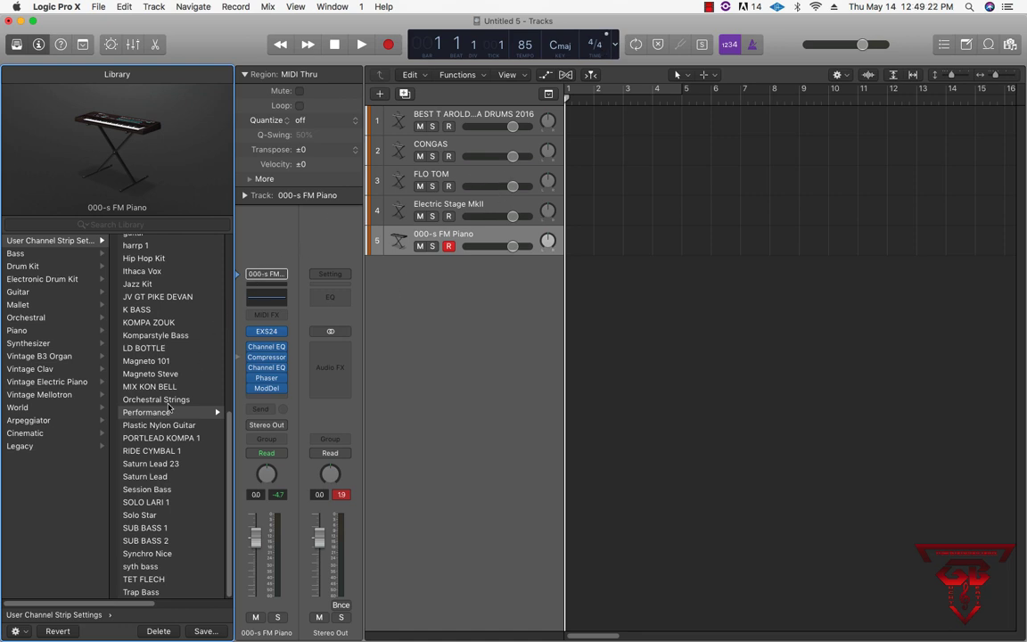
- Add a sixth track with duplicate settings and load the orchestral Studio Strings patch onto it
click(405, 95)
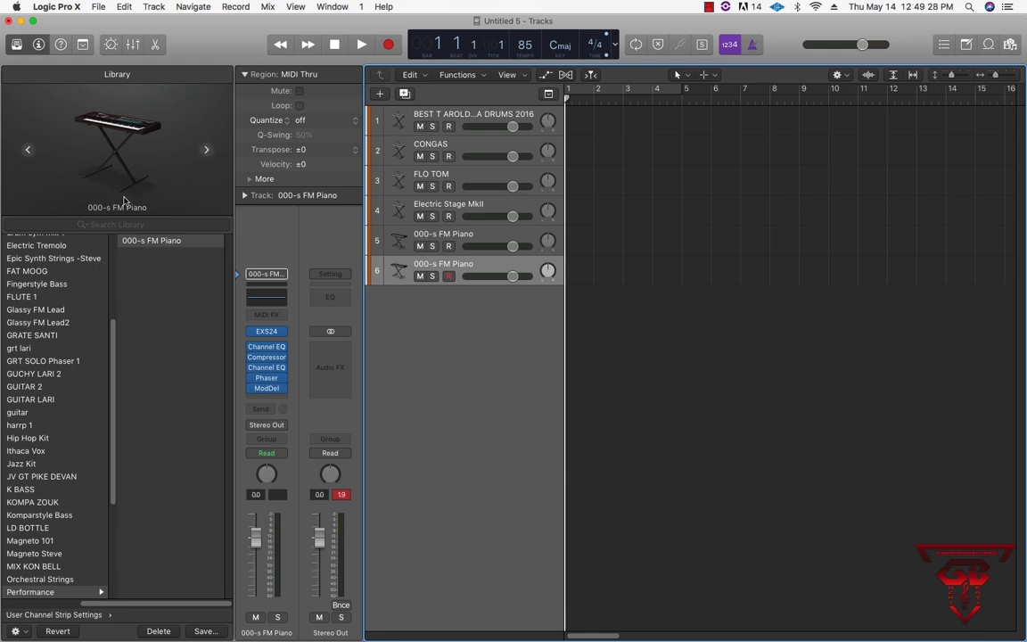
drag(97, 604, 17, 605)
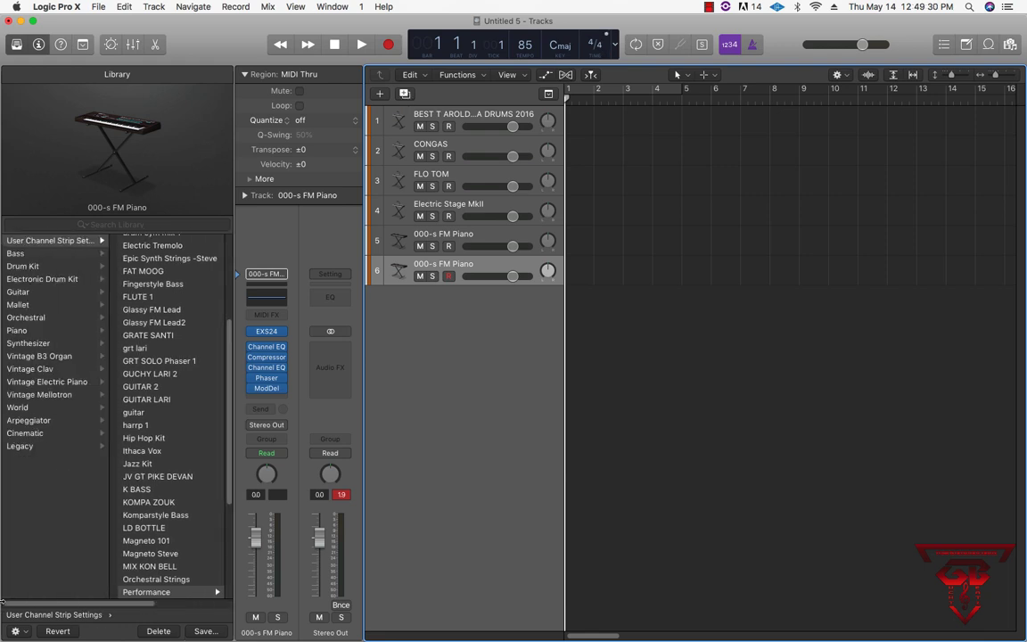
click(33, 321)
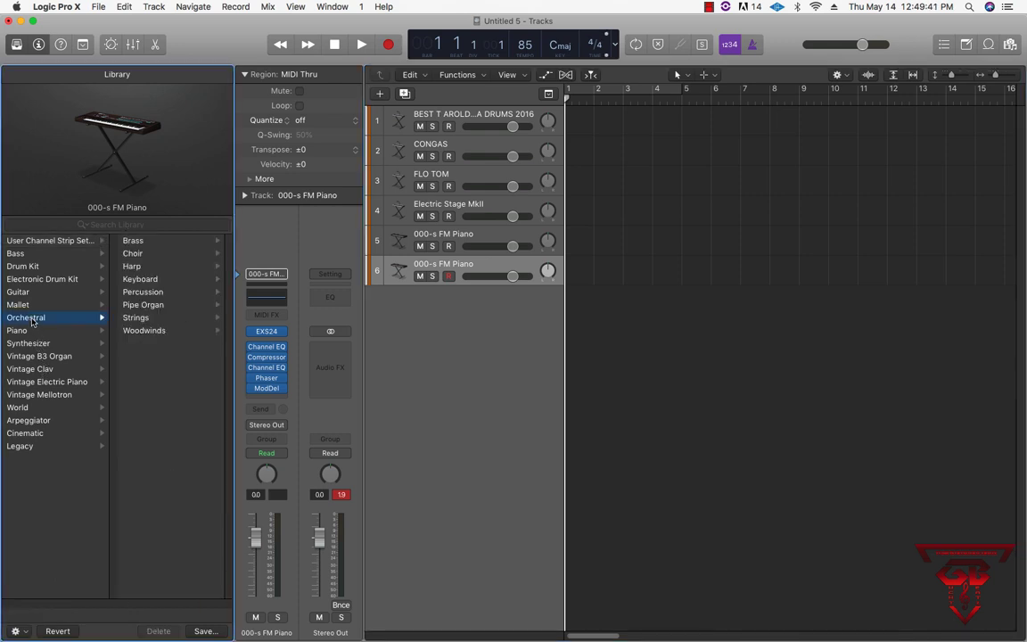
click(135, 319)
click(156, 371)
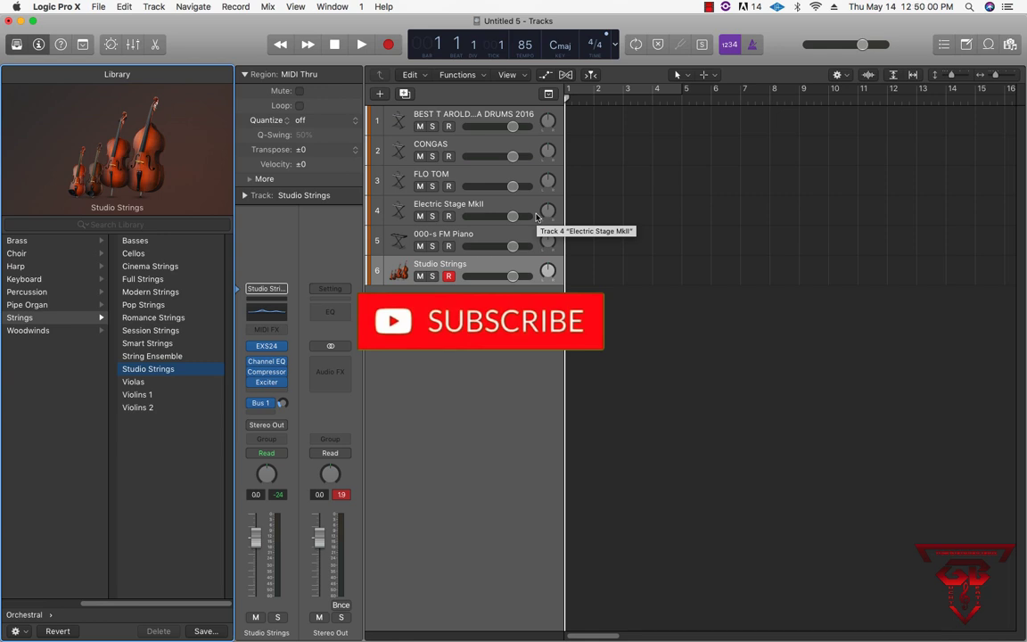
- Show the mixer below the tracks and open the color palette
key(x)
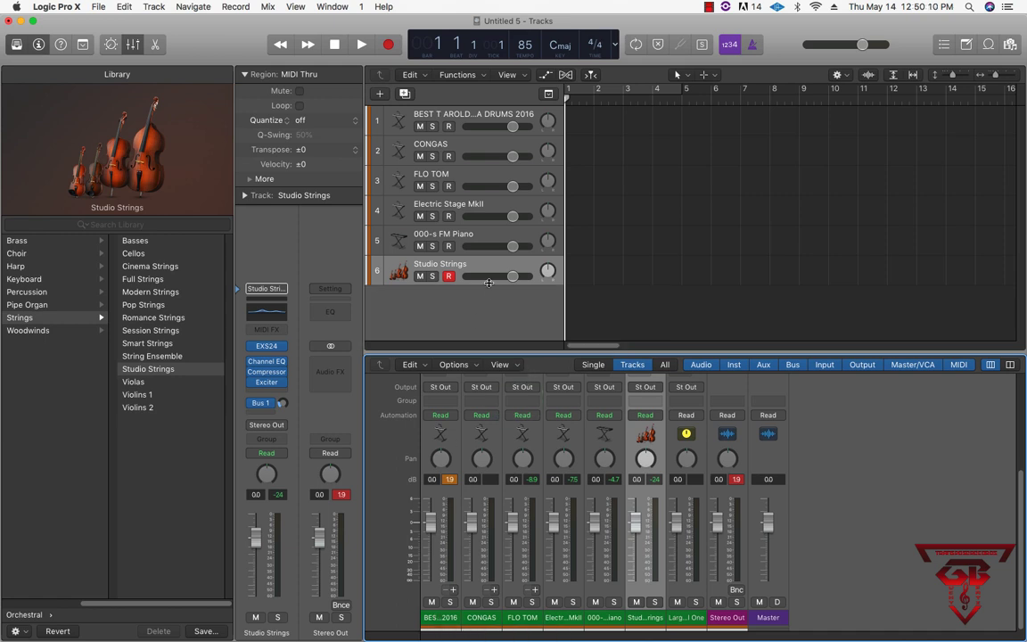
click(332, 6)
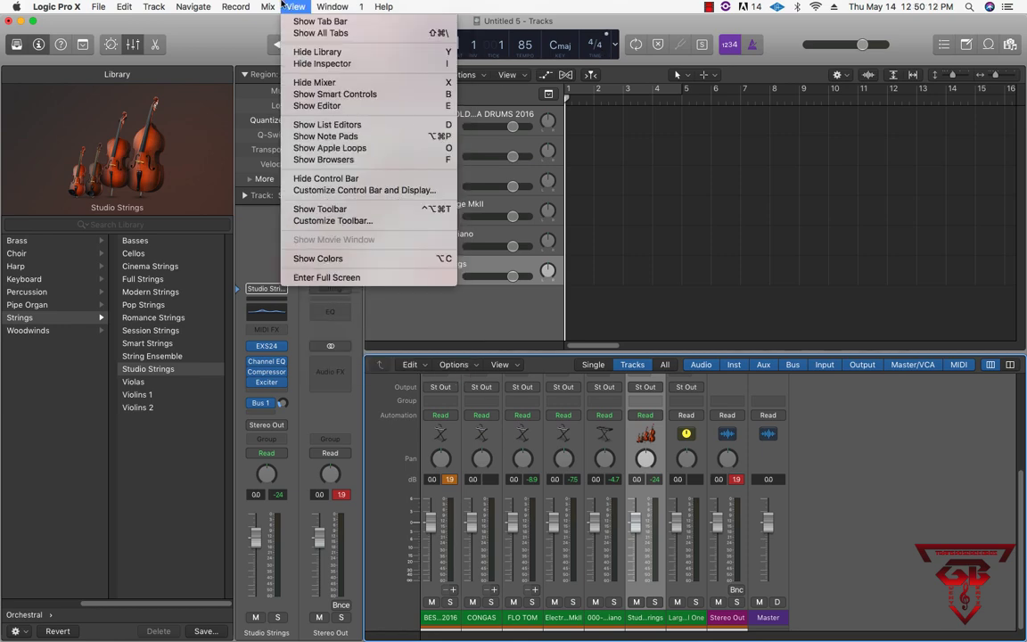
mouse_move(296, 6)
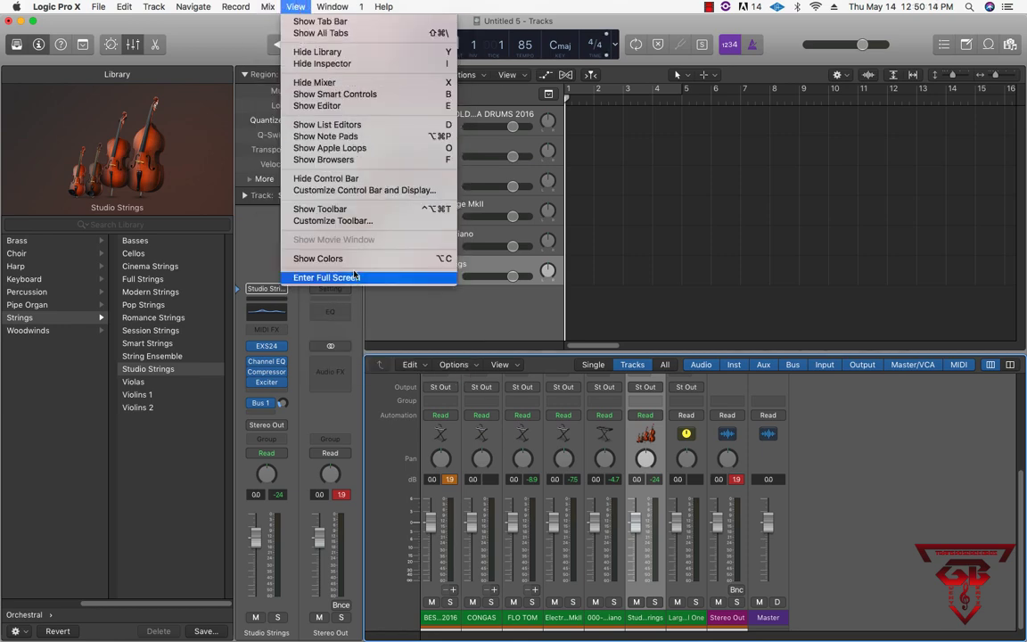
click(417, 259)
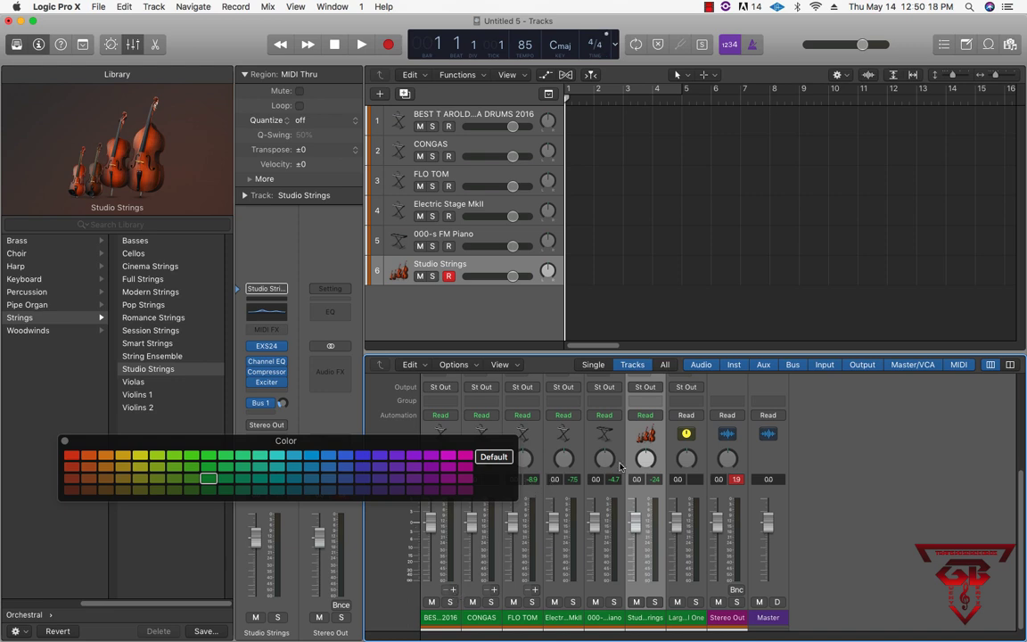
- Color the BEST T AROLD drums channel red, the CONGAS channel dark orange and the FLO TOM channel light orange
click(385, 398)
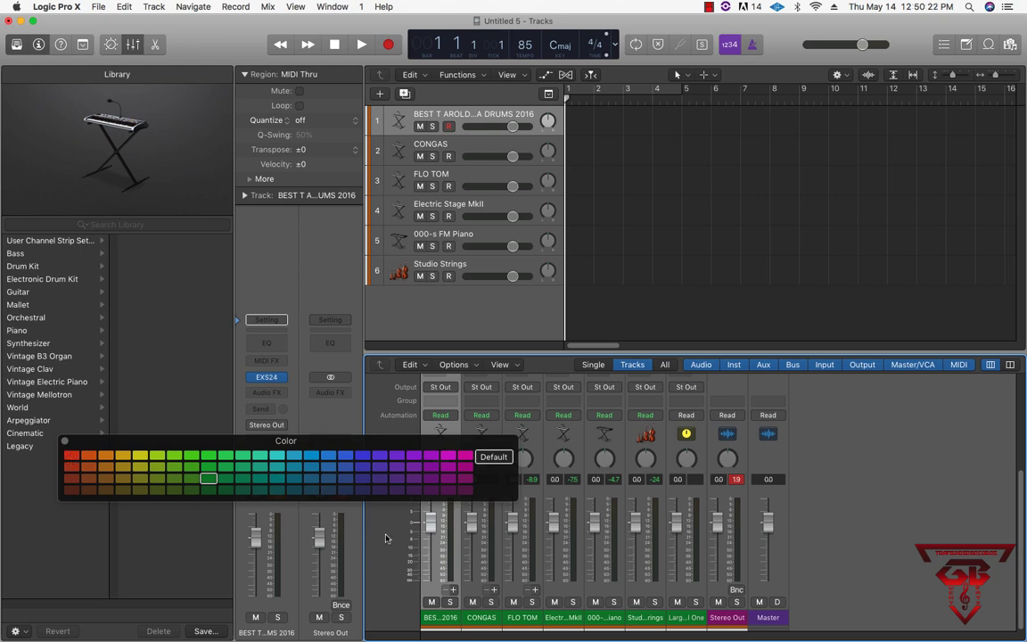
click(70, 457)
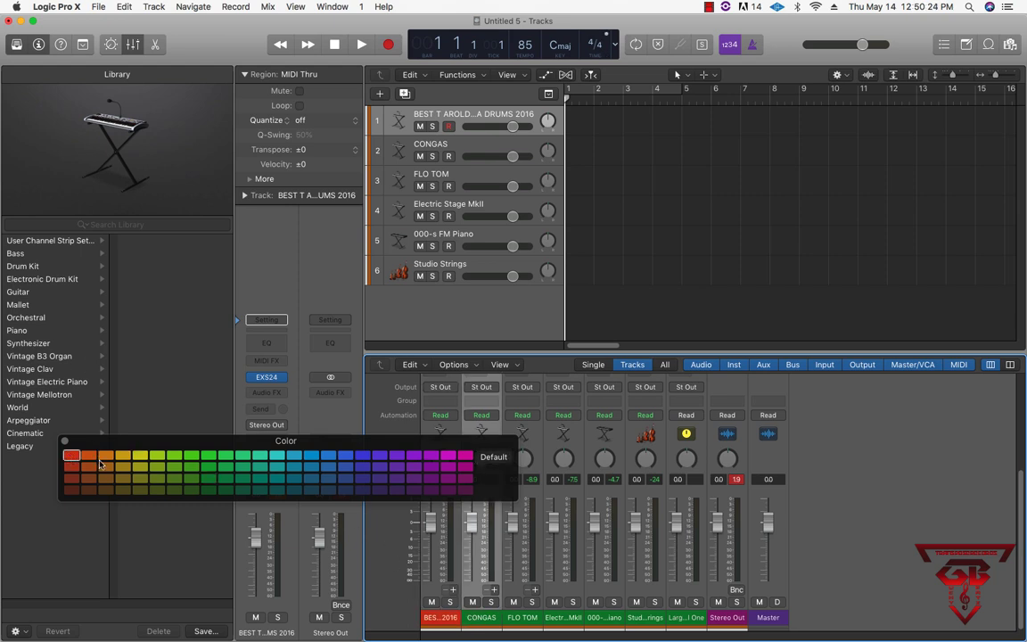
click(477, 617)
click(89, 456)
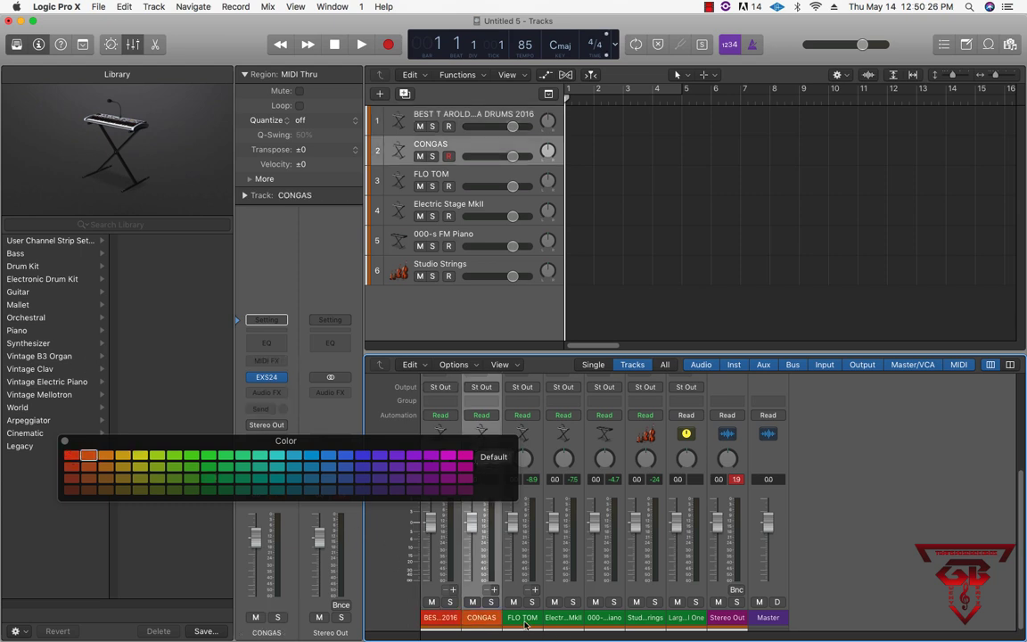
click(523, 618)
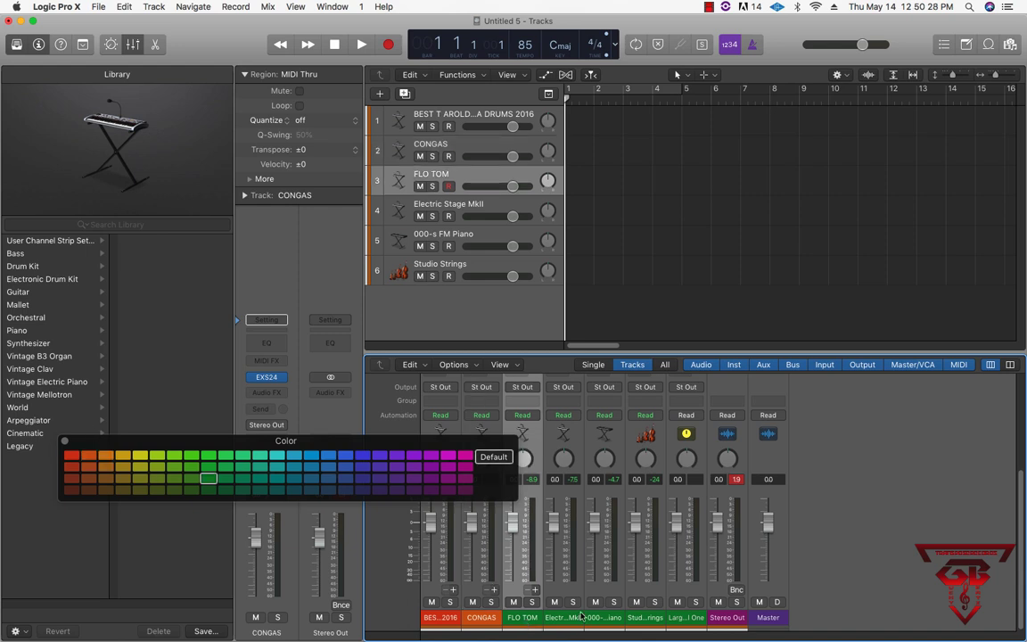
click(89, 456)
- Color the Electric Stage MkII channel cyan, the 000-s FM Piano channel blue and the Studio Strings channel turquoise green
click(564, 617)
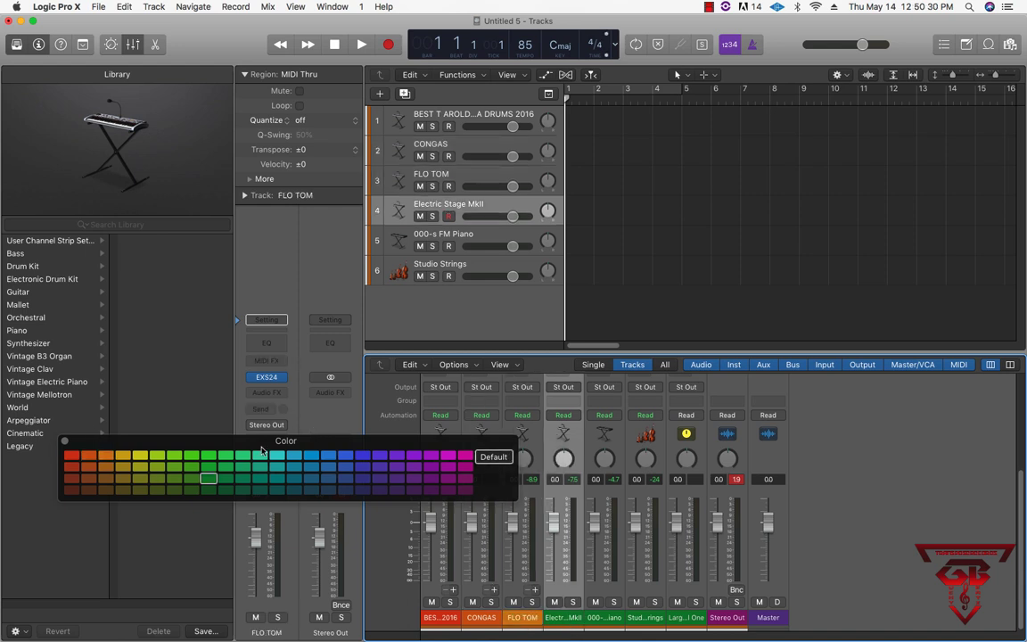
click(277, 455)
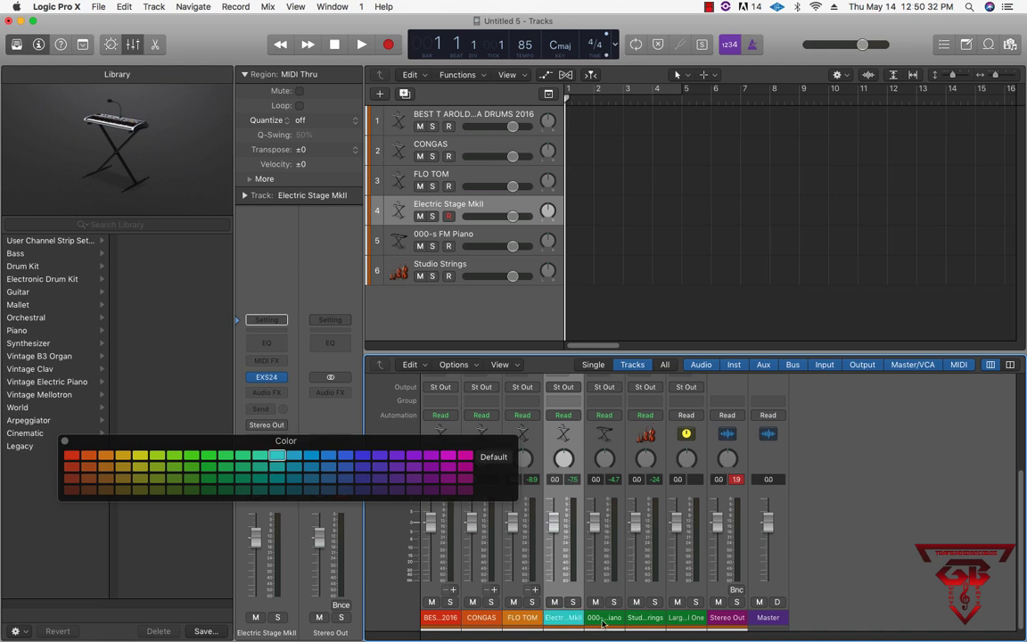
click(608, 617)
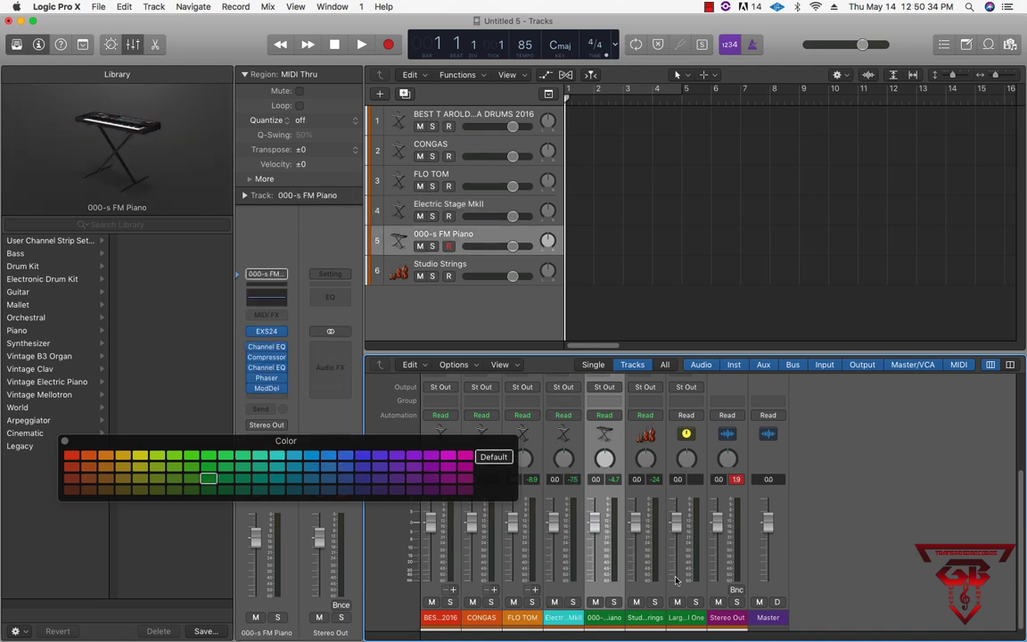
click(642, 618)
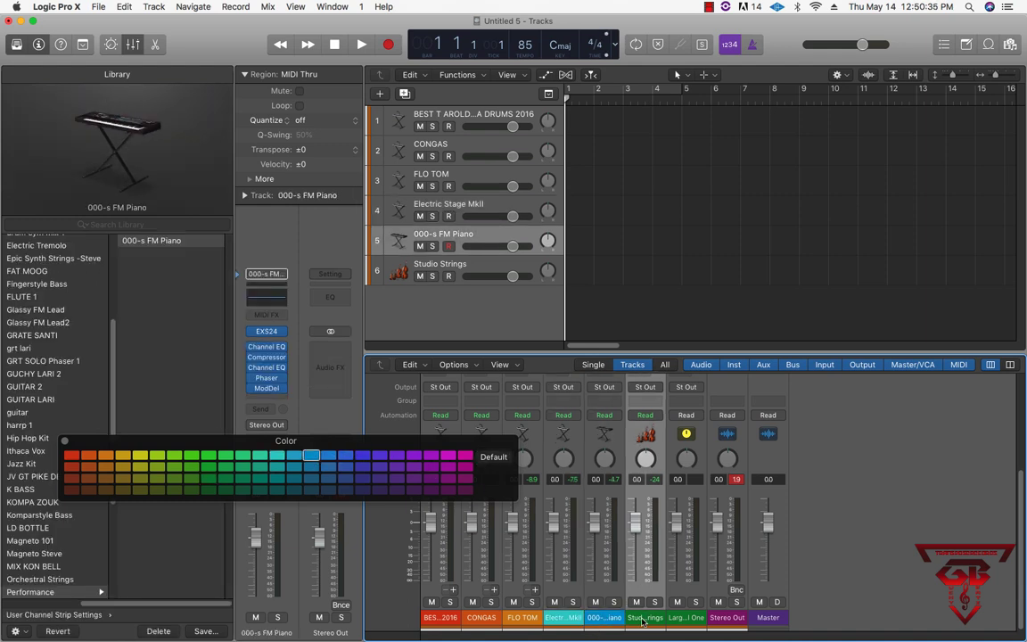
click(268, 456)
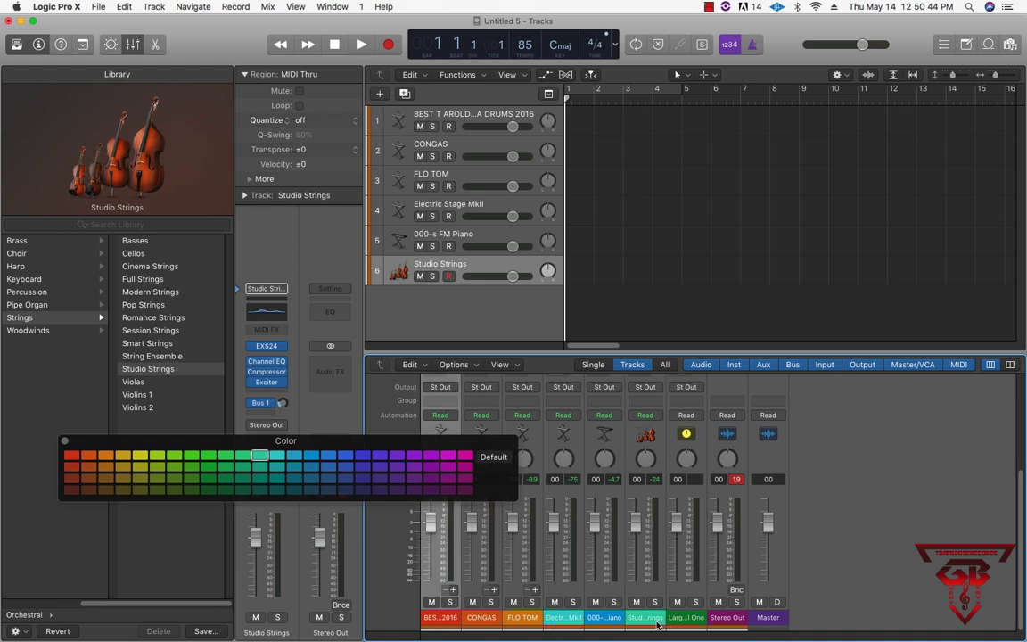
- Lower the faders of all six instrument channels together to -10.6 dB and close the color palette
click(428, 627)
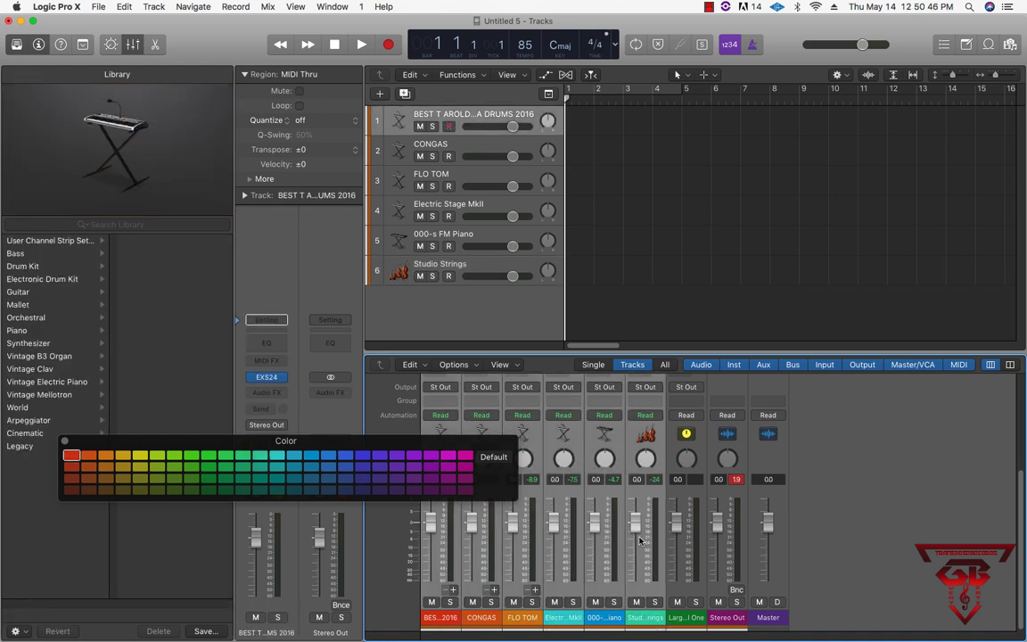
drag(640, 540, 639, 563)
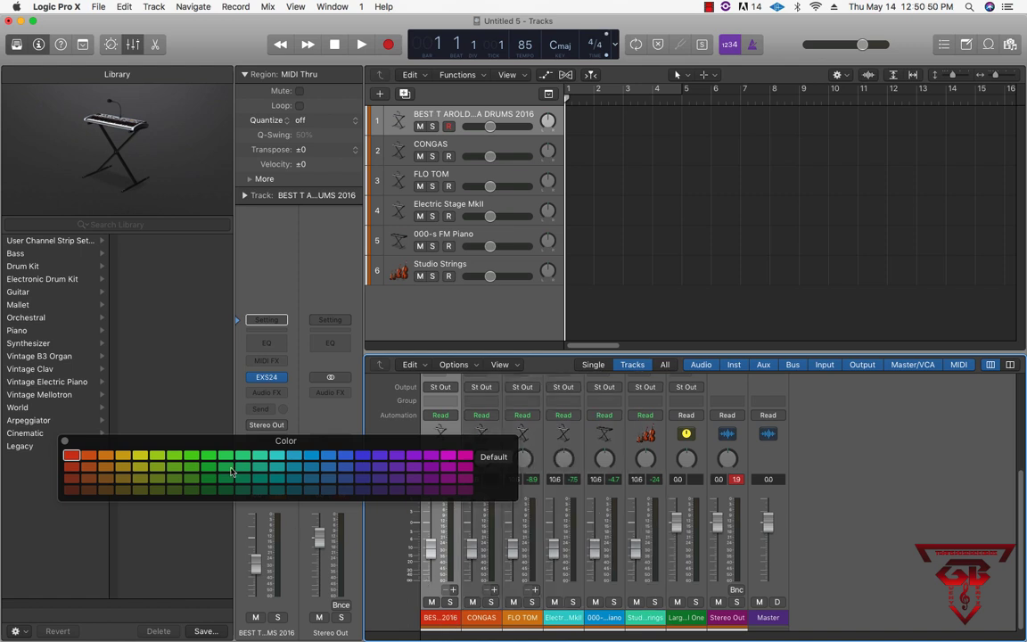
click(63, 441)
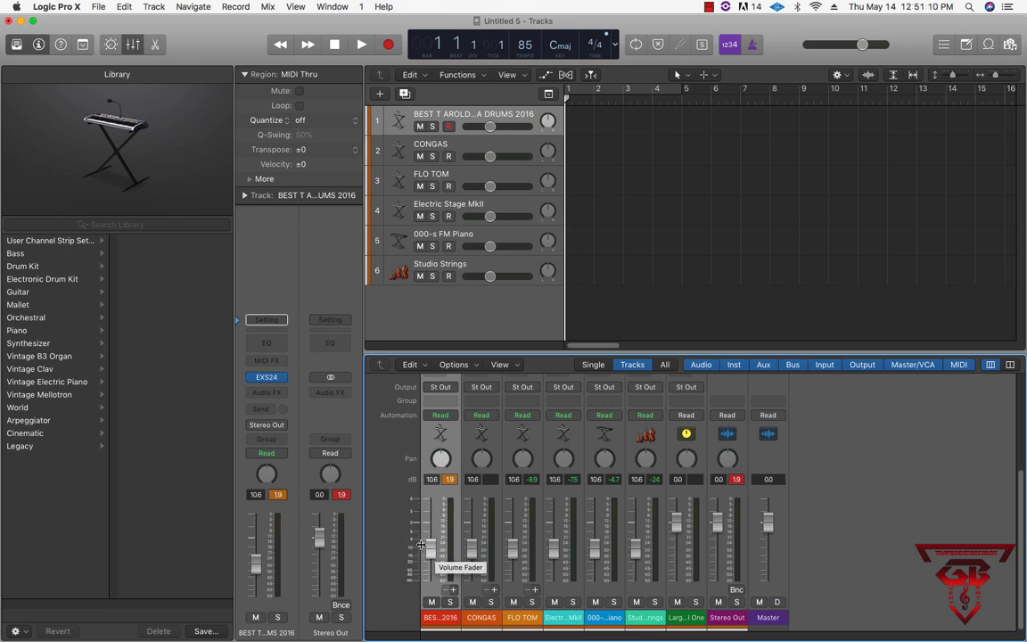
- Raise the main drums channel's fader to -2.4 dB and give that multi-output instrument two aux channels
drag(431, 548, 430, 529)
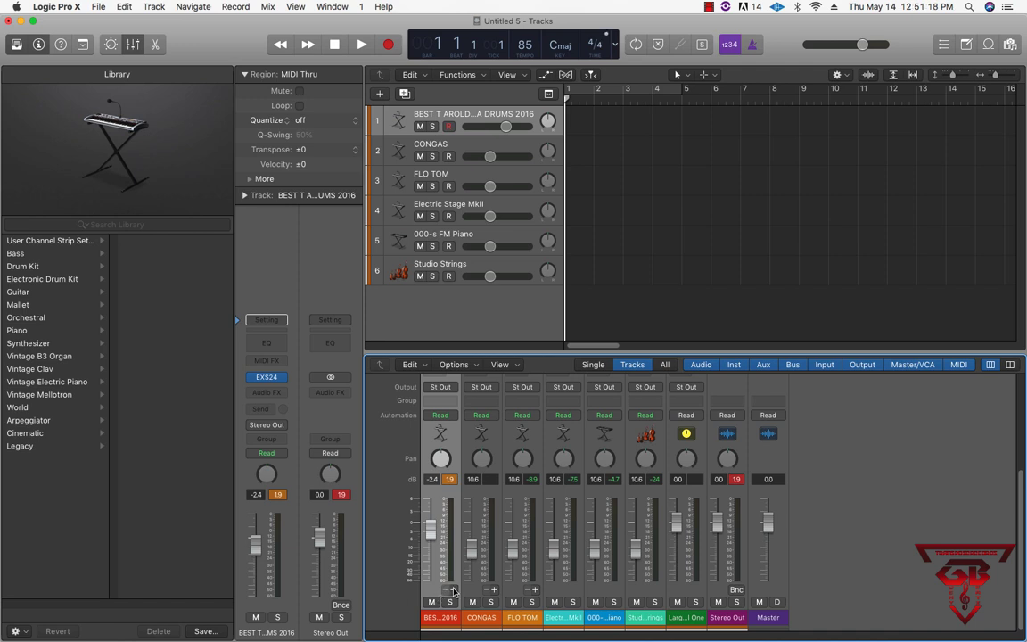
click(453, 590)
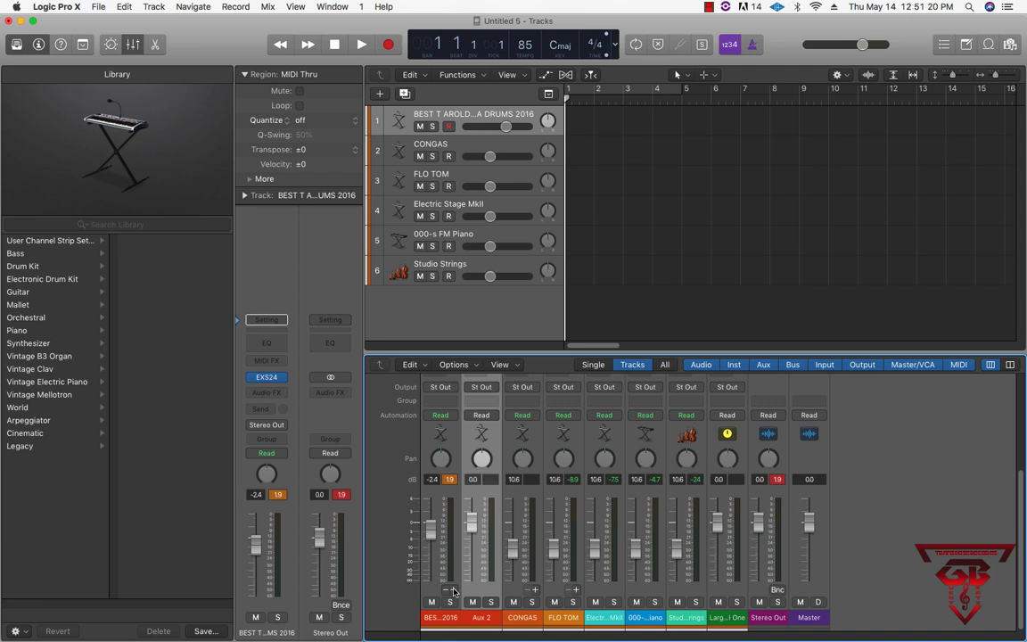
click(453, 591)
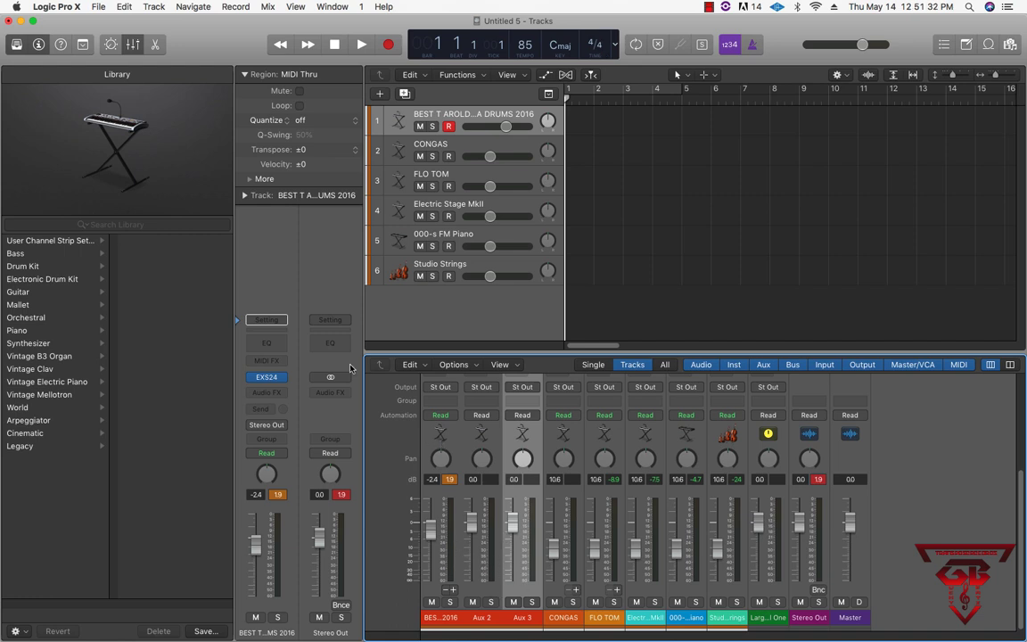
click(447, 590)
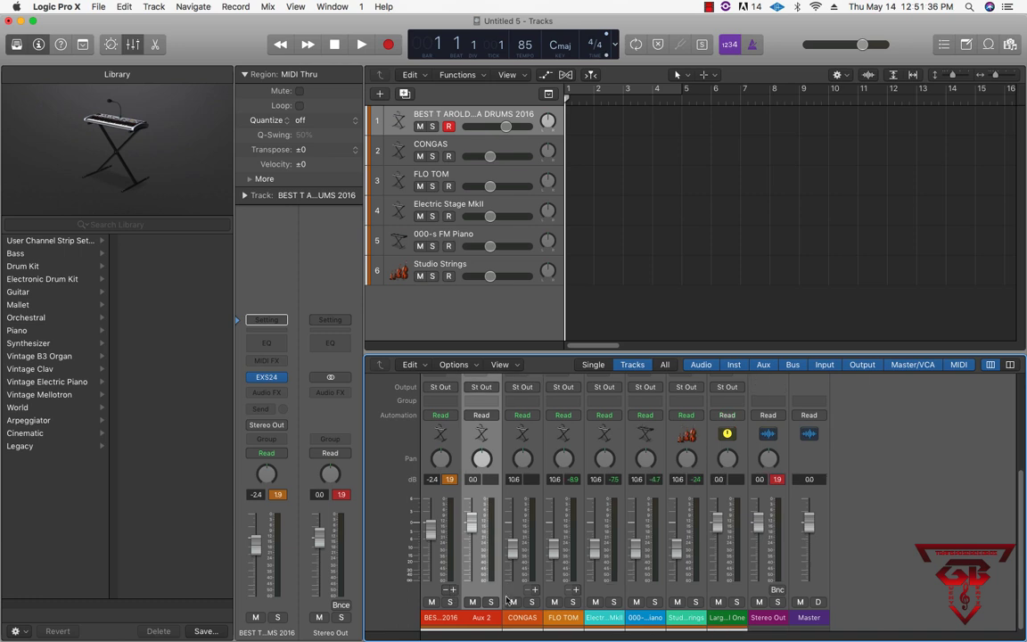
click(446, 589)
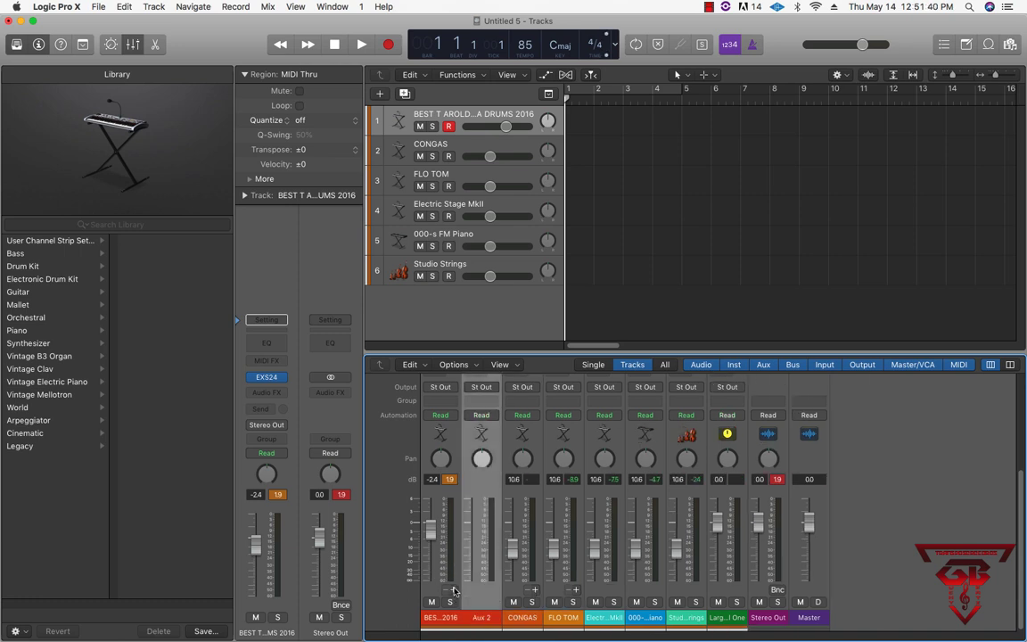
click(454, 590)
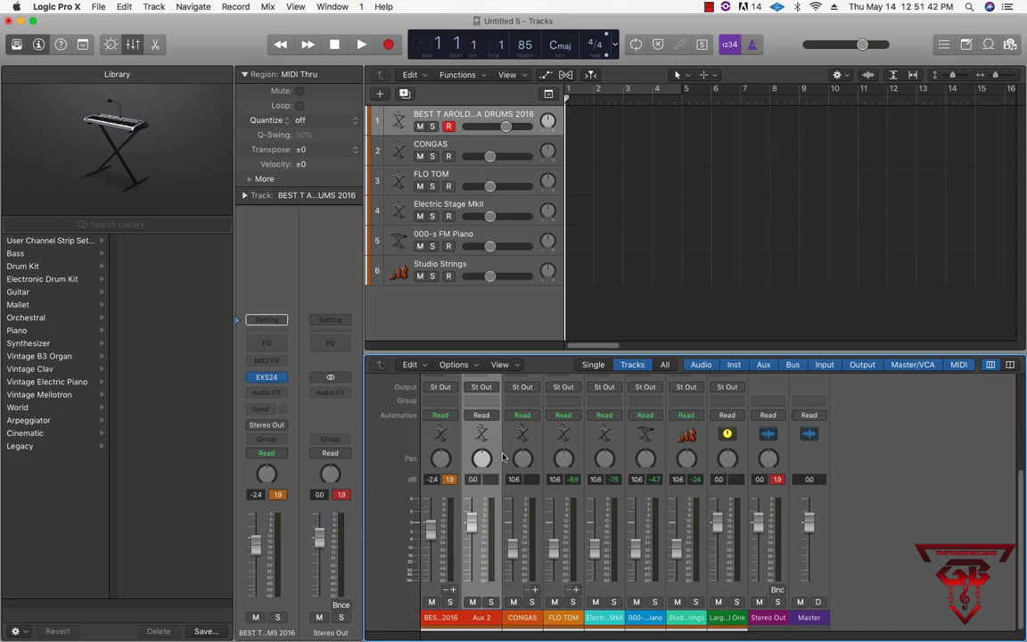
- Inspect the output assignment of the KICK.wav zone on C1 in the drum kit's EXS24 Instrument Editor
click(267, 378)
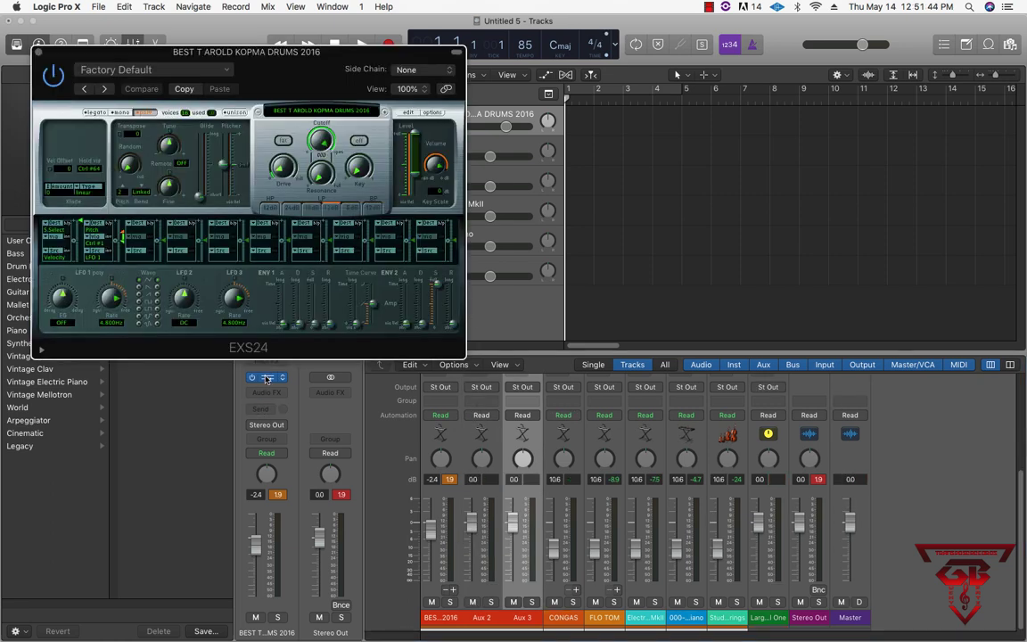
click(408, 113)
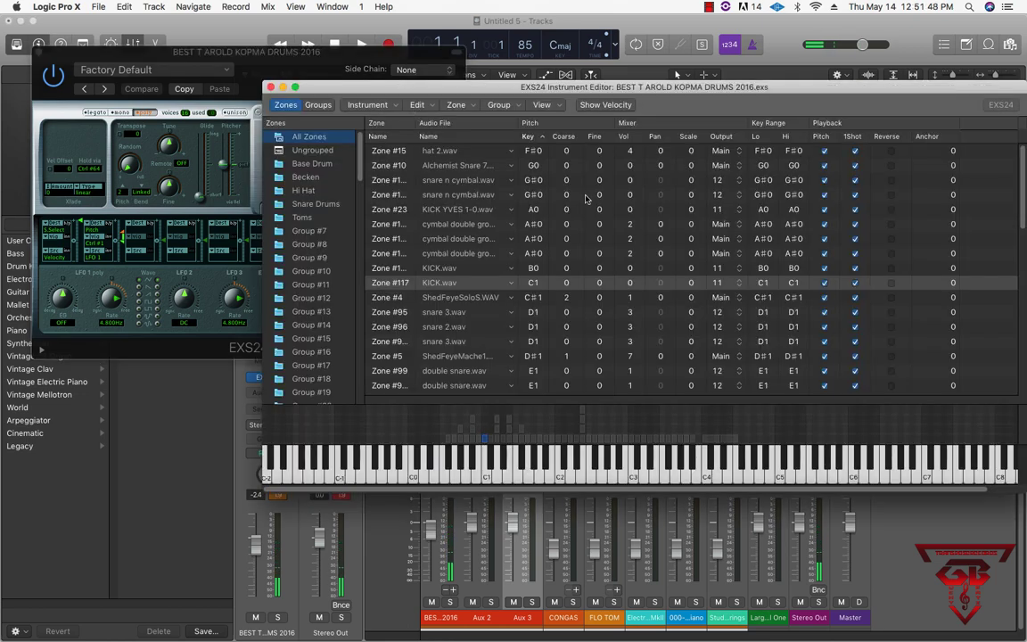
drag(629, 355, 558, 309)
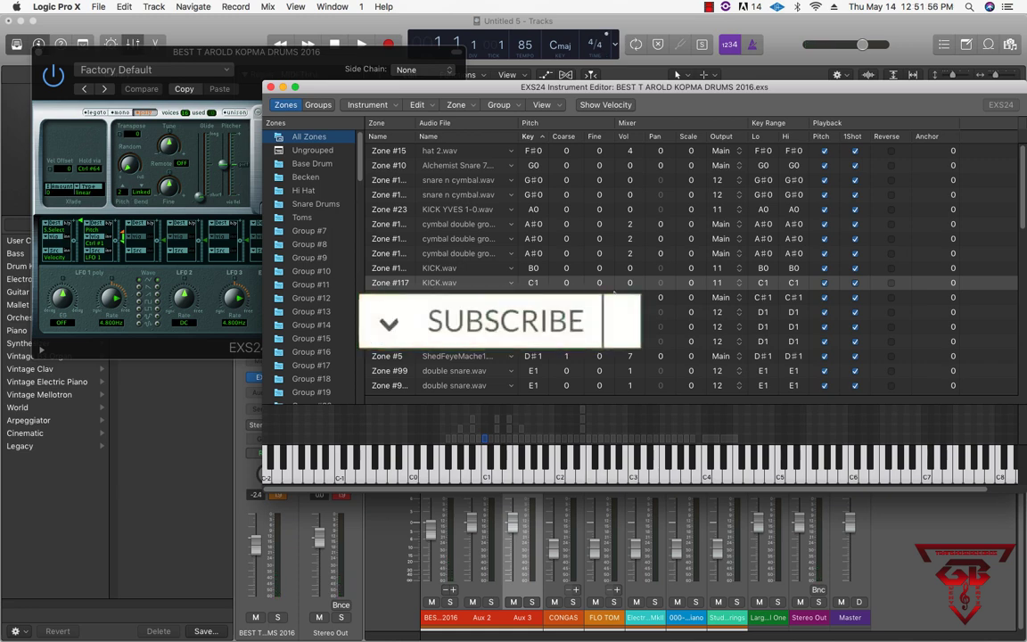
click(735, 282)
click(735, 283)
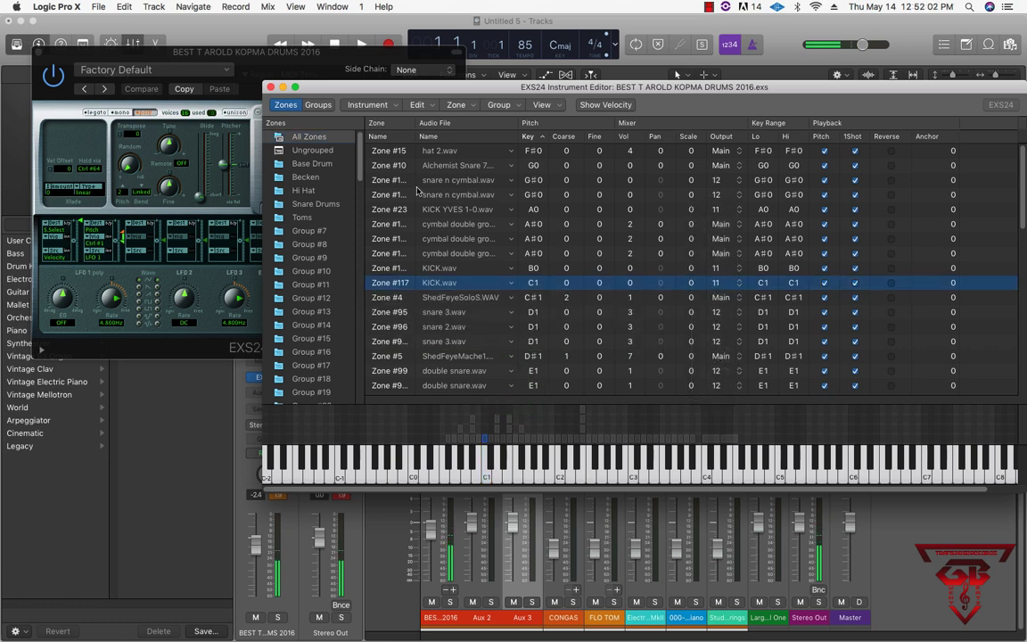
click(272, 87)
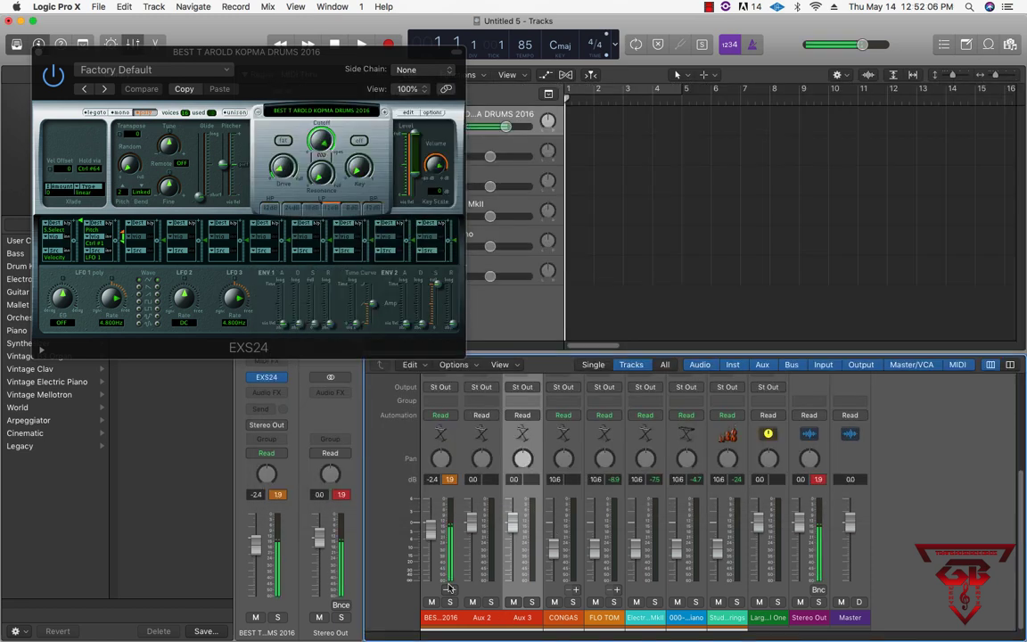
- Add three more aux output channels to the main drums instrument in the mixer
click(453, 590)
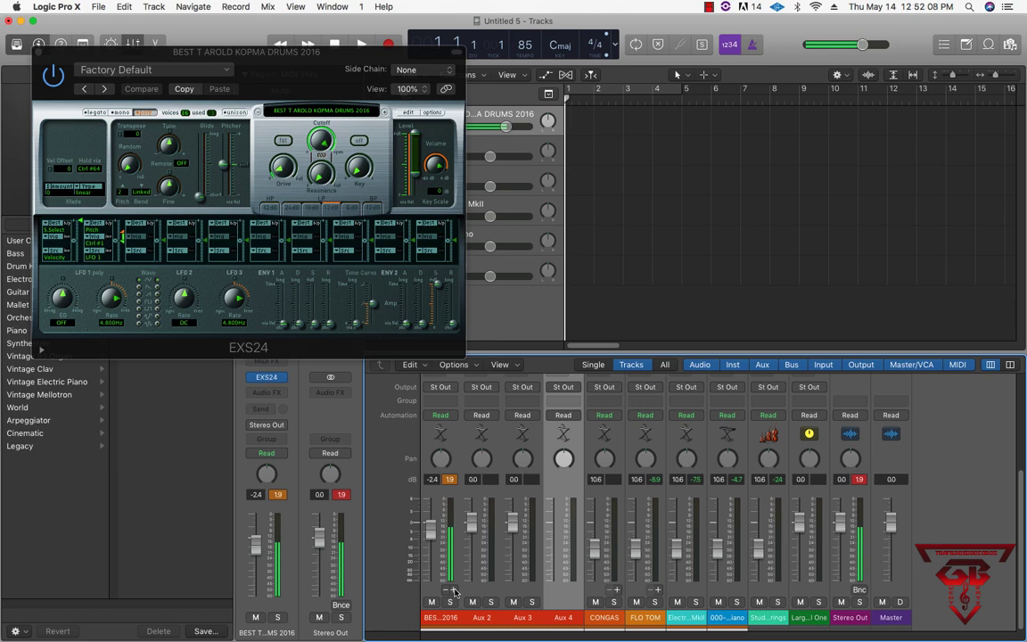
click(453, 589)
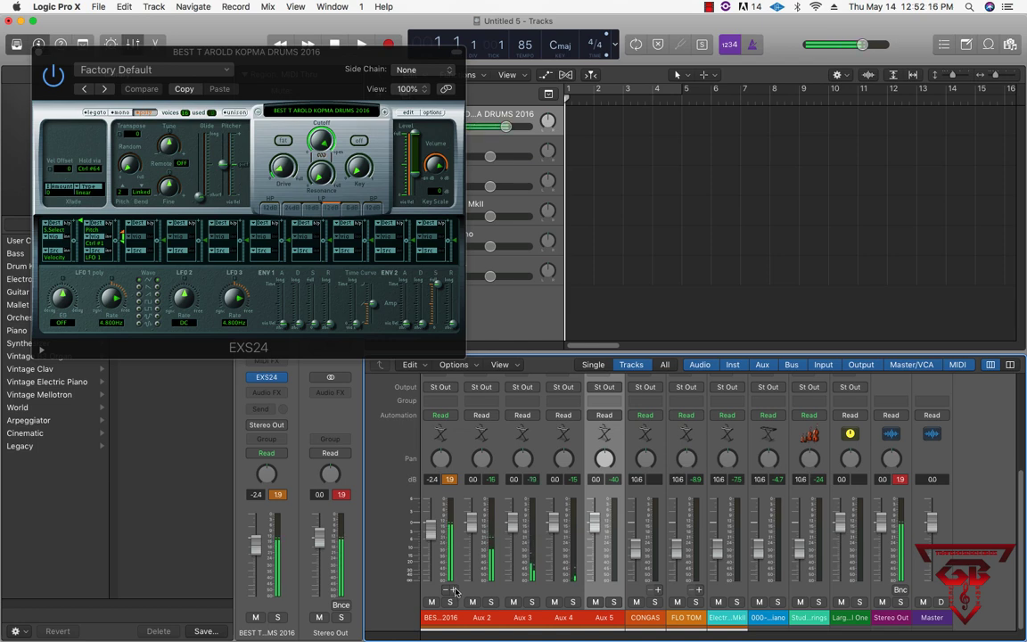
click(454, 590)
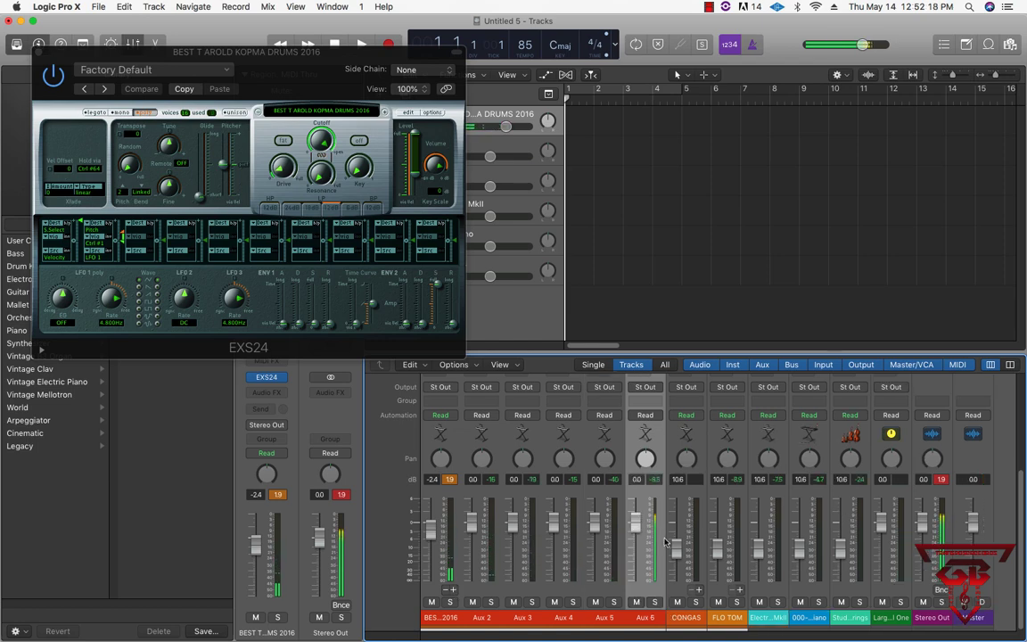
- Set the drums fader to -9.2 dB and Aux 2 to 6 to -10.4, -9.4, -4.8, -4.0 and -5.8 dB, then close EXS24
drag(636, 524, 636, 539)
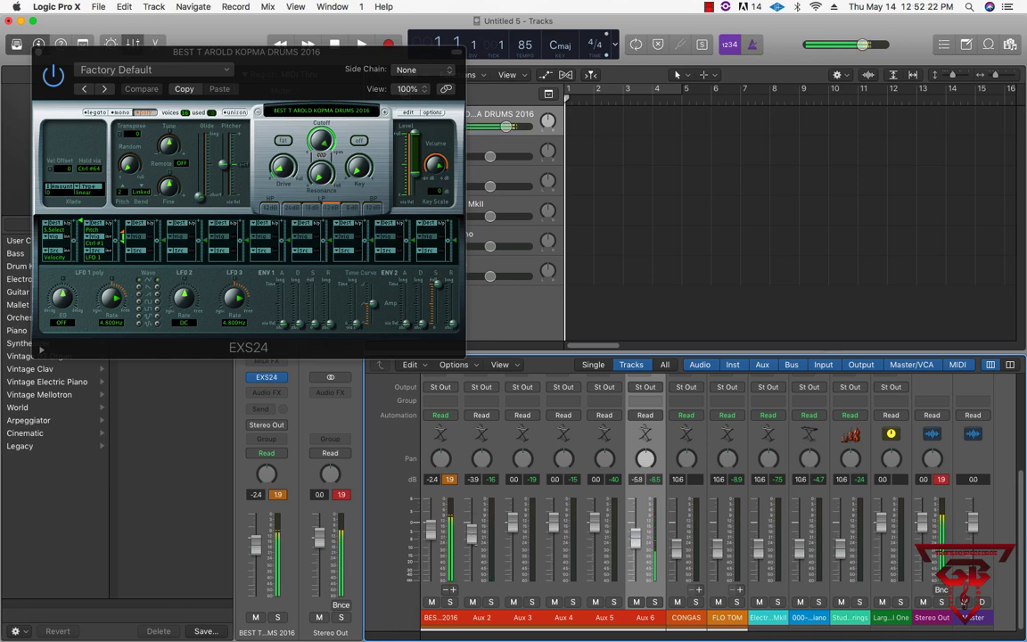
drag(472, 533, 597, 548)
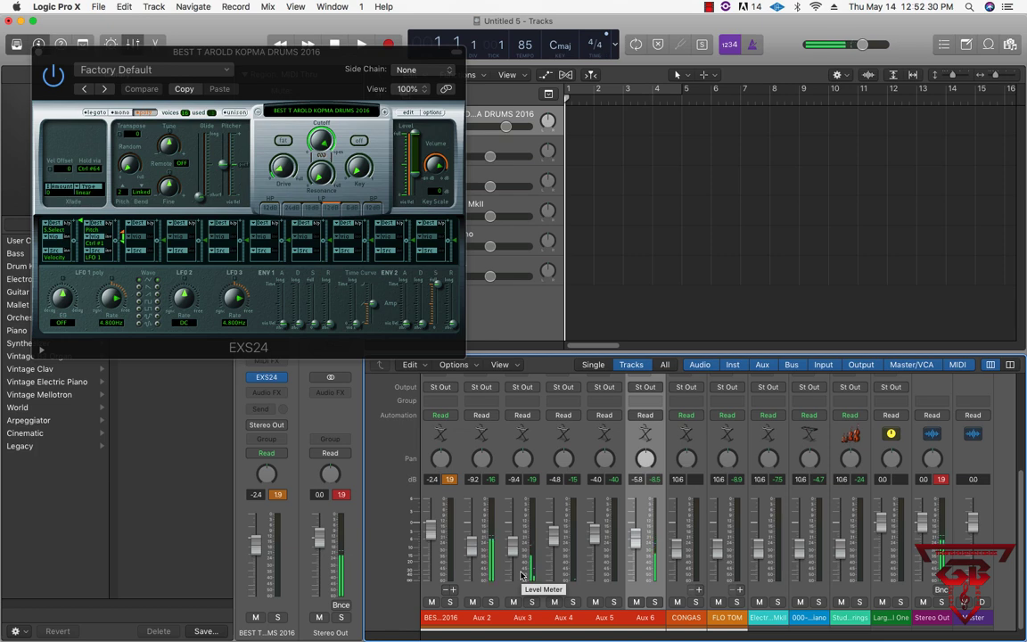
drag(472, 544, 472, 547)
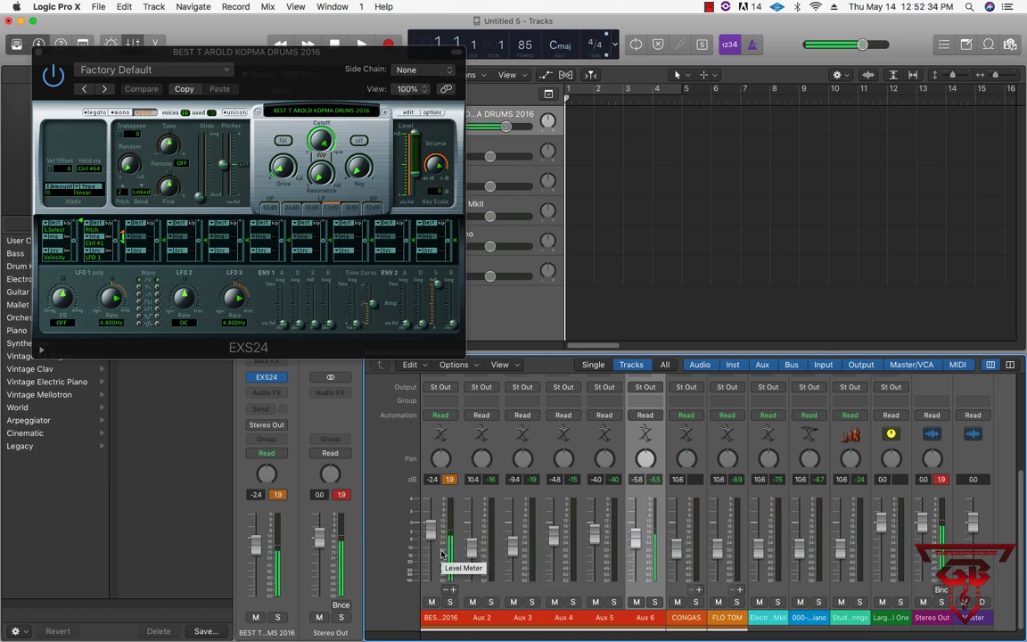
drag(431, 530, 430, 547)
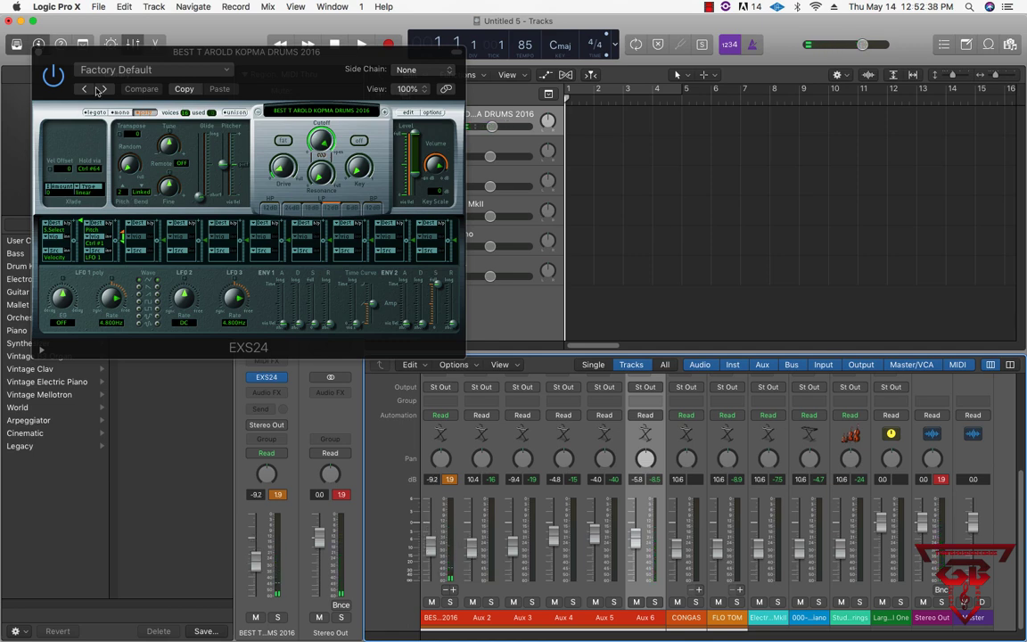
click(36, 51)
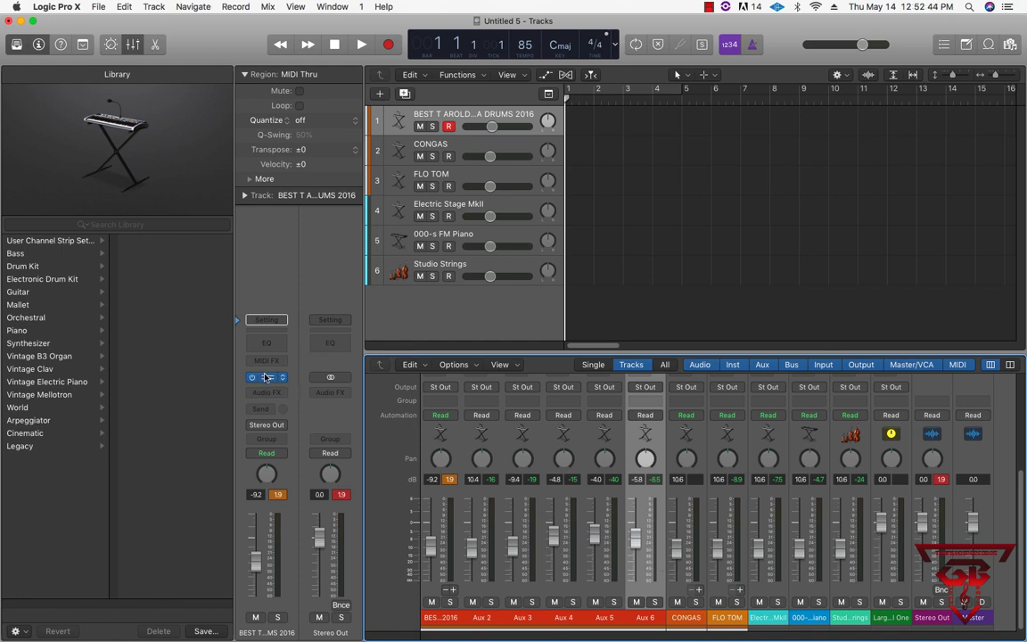
- Examine the zone output assignments in the main drum kit's EXS24 Instrument Editor, then close the editor and EXS24
click(432, 614)
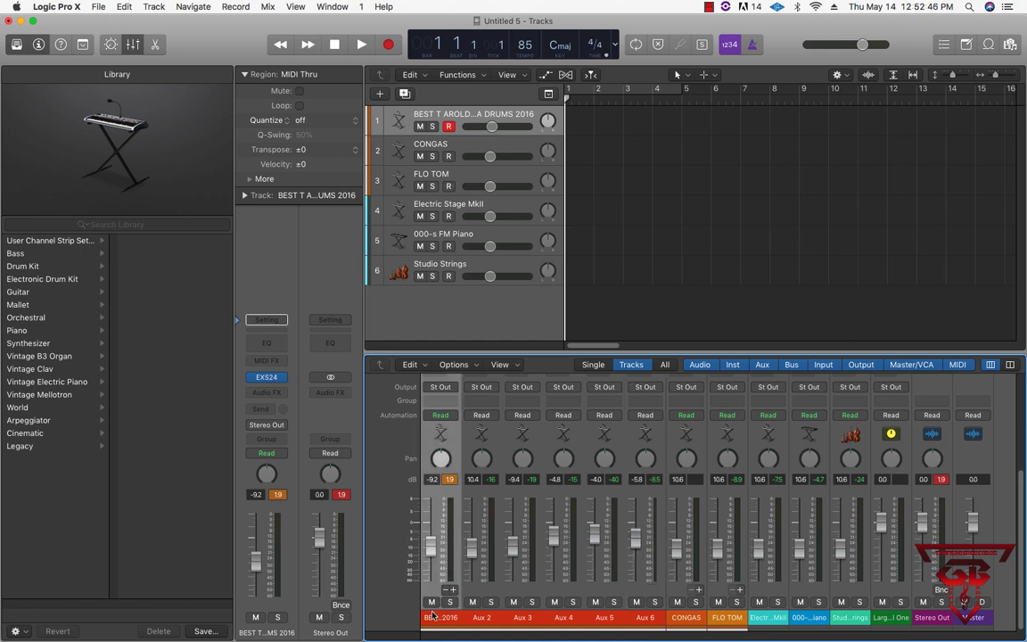
mouse_move(270, 379)
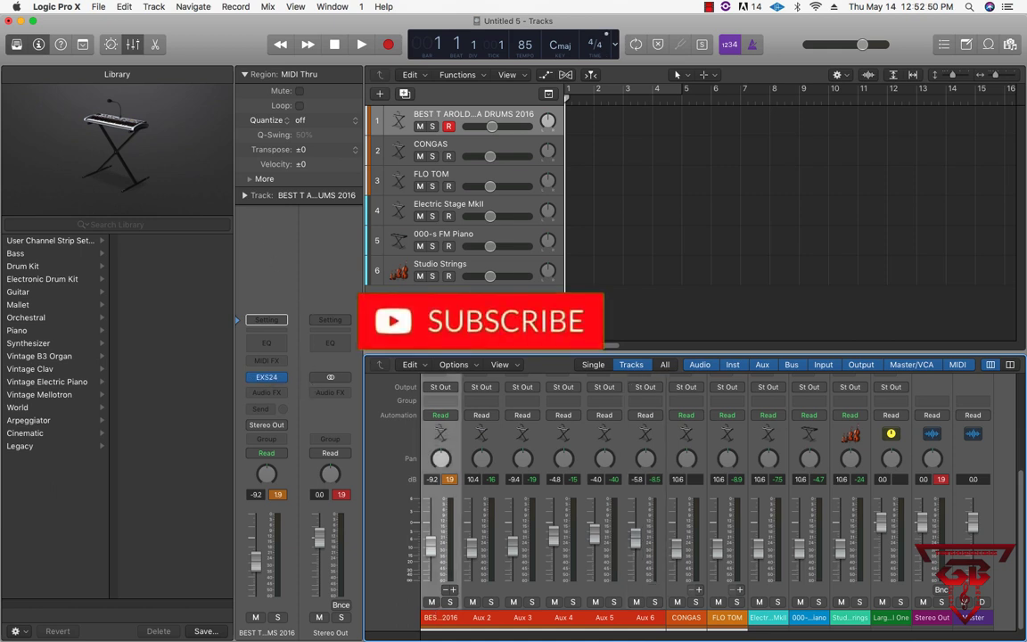
click(271, 379)
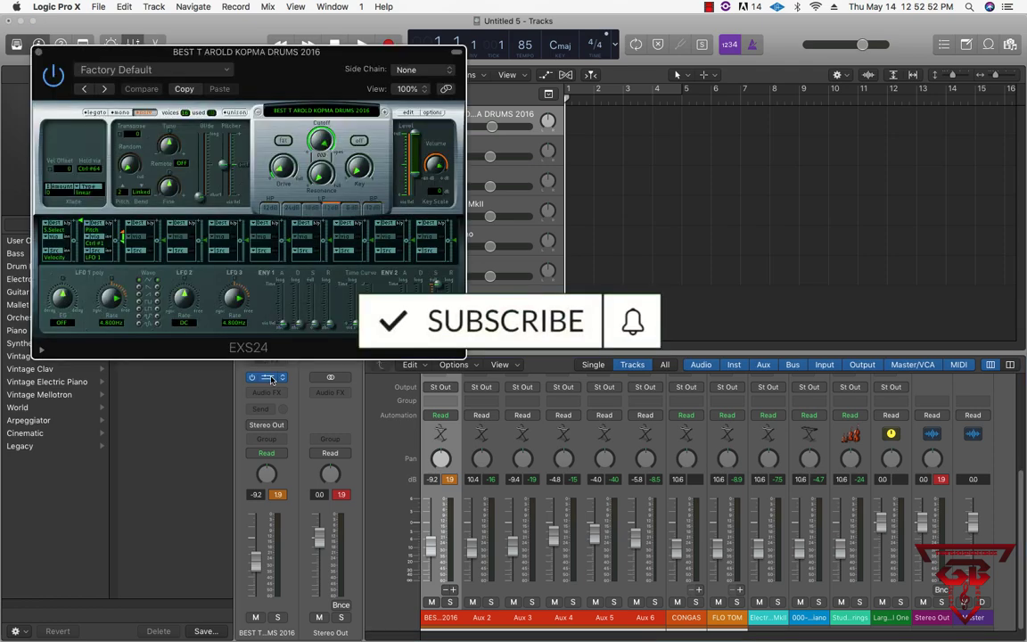
click(405, 113)
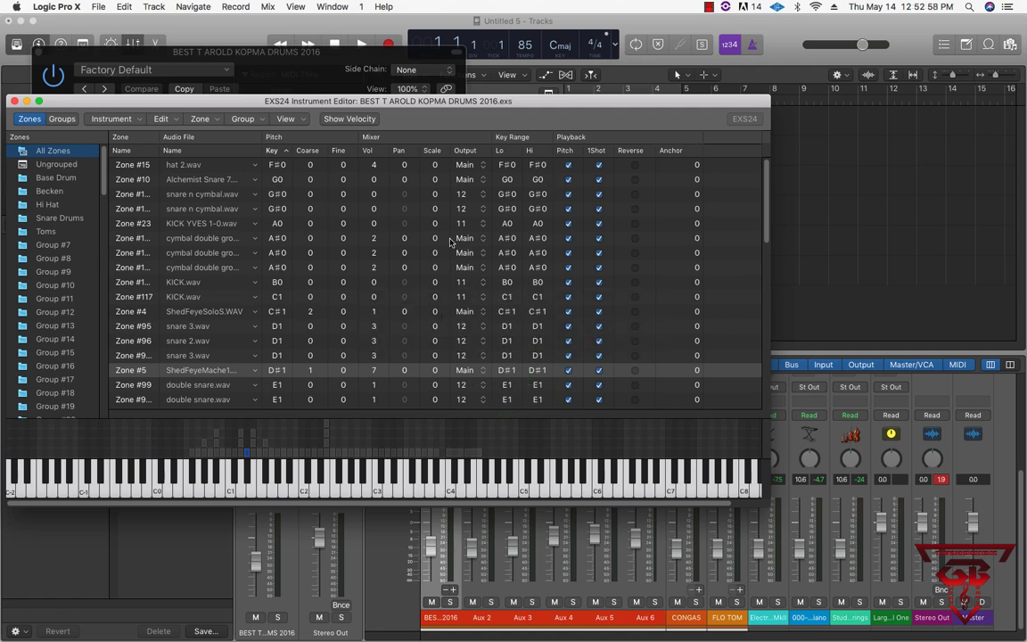
scroll(450, 241, down, 10)
scroll(450, 241, up, 7)
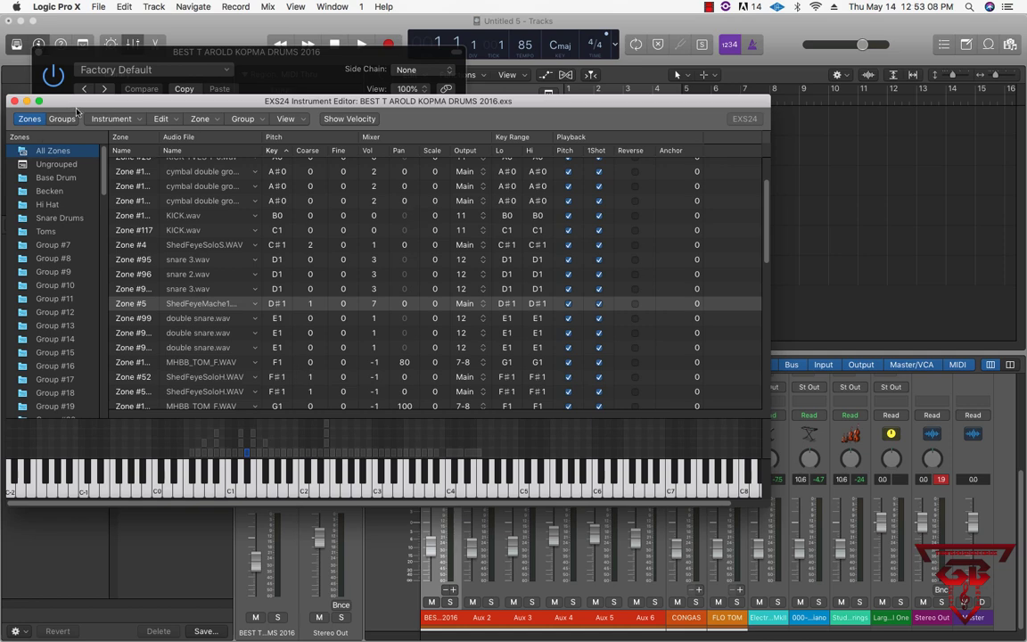
click(15, 101)
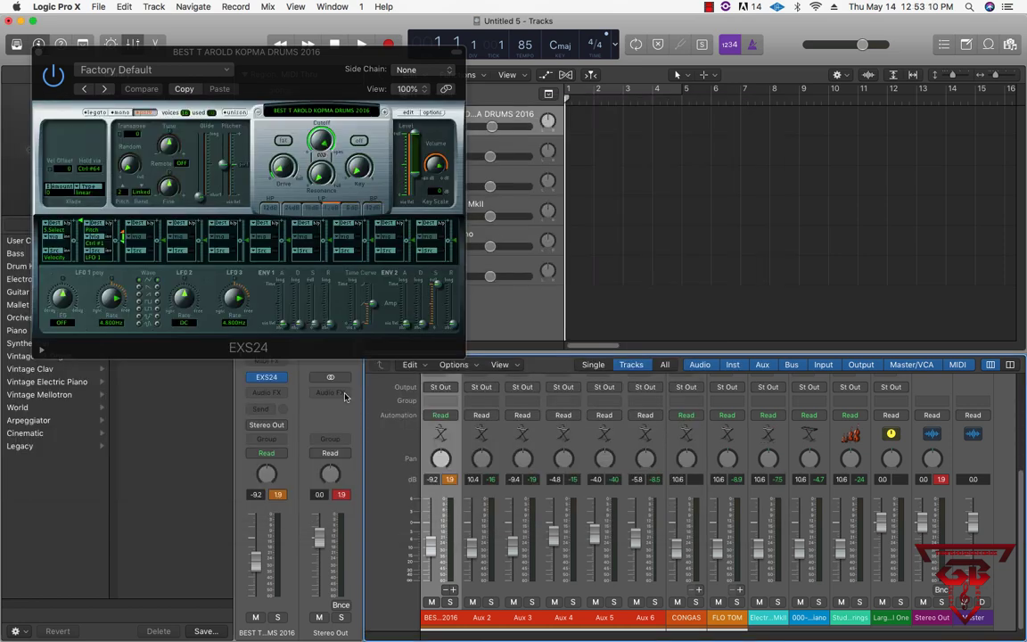
click(36, 52)
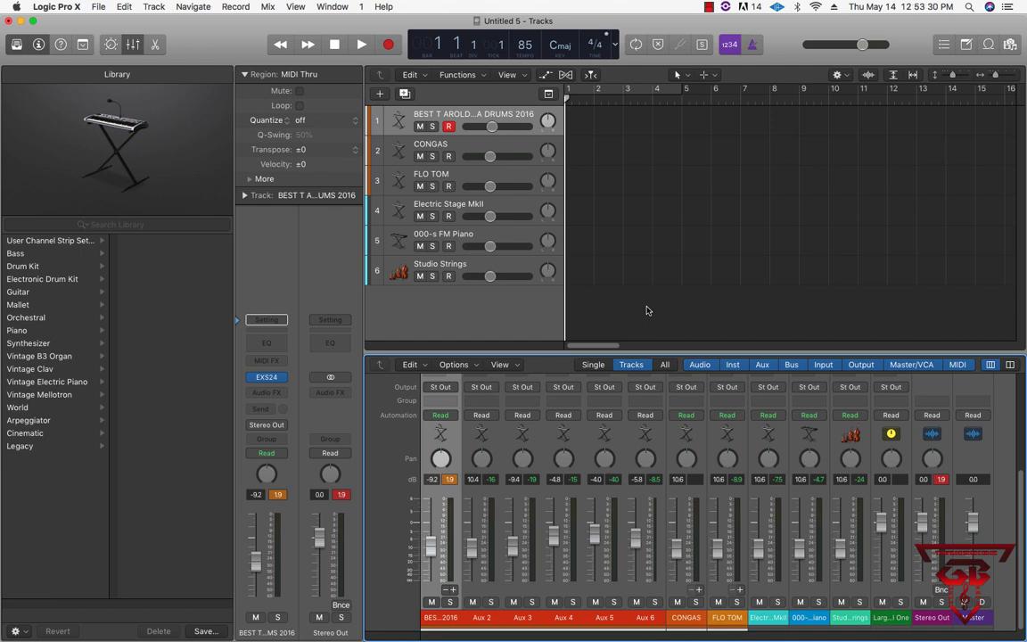
- Record a drum pattern on the main drums track with a cycle from bar 2 to 8 and quantize the region to 1/16 Note
drag(597, 93, 772, 104)
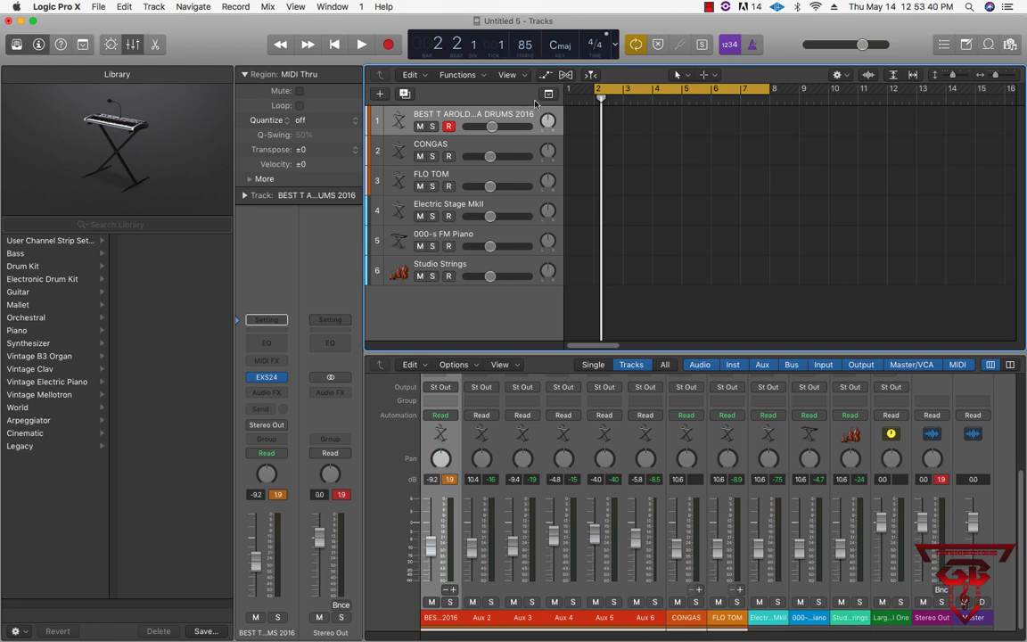
key(r)
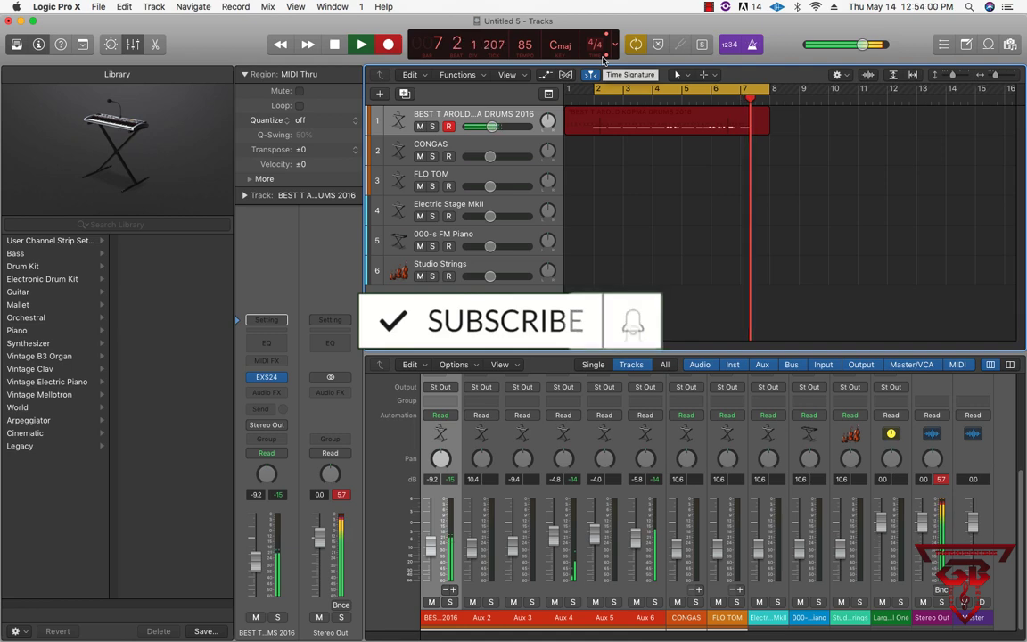
key(space)
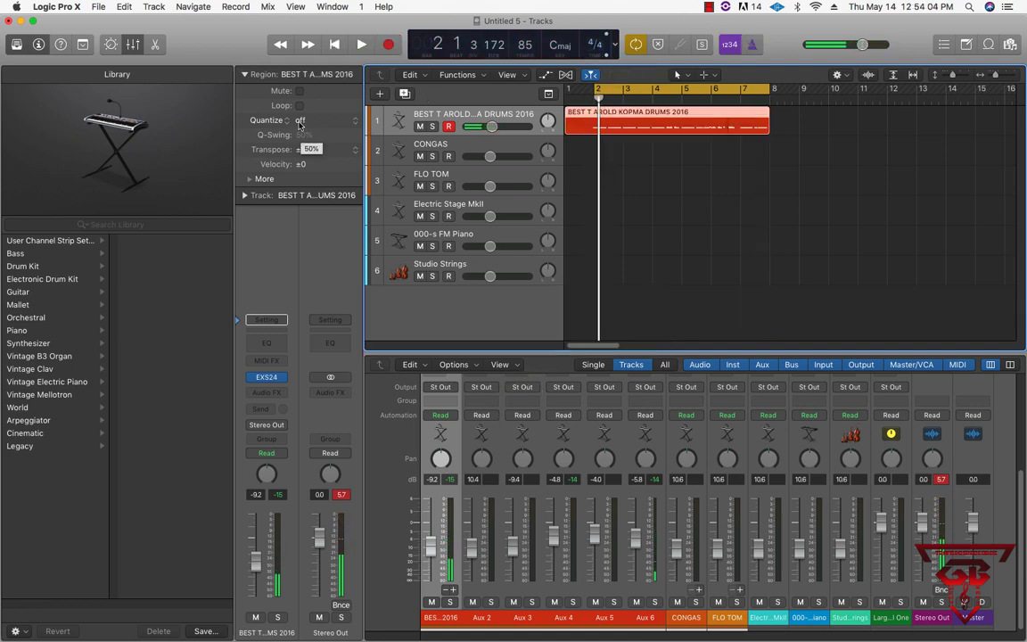
click(332, 120)
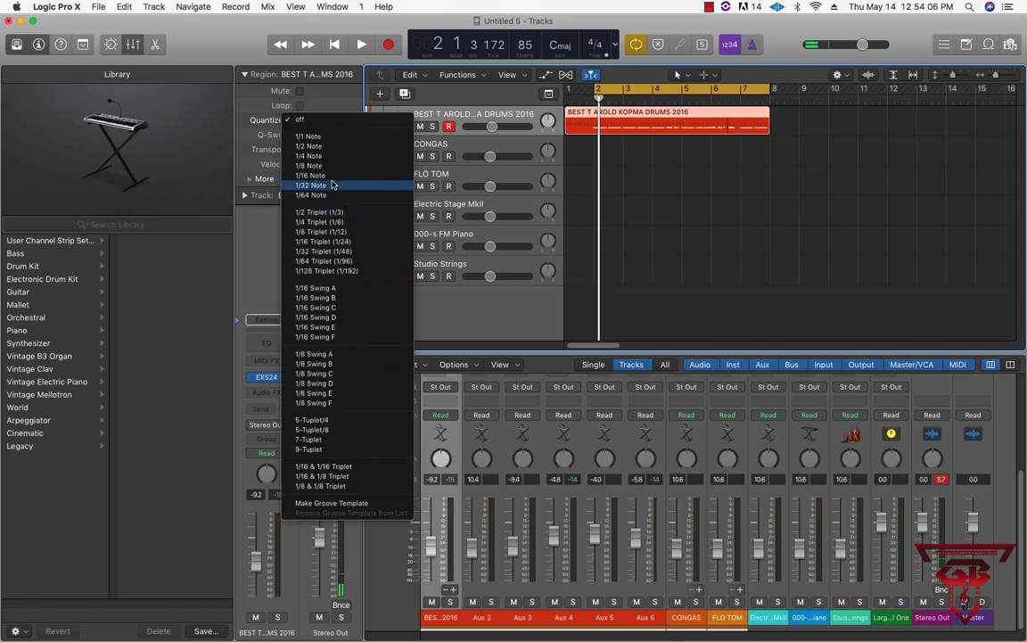
click(314, 174)
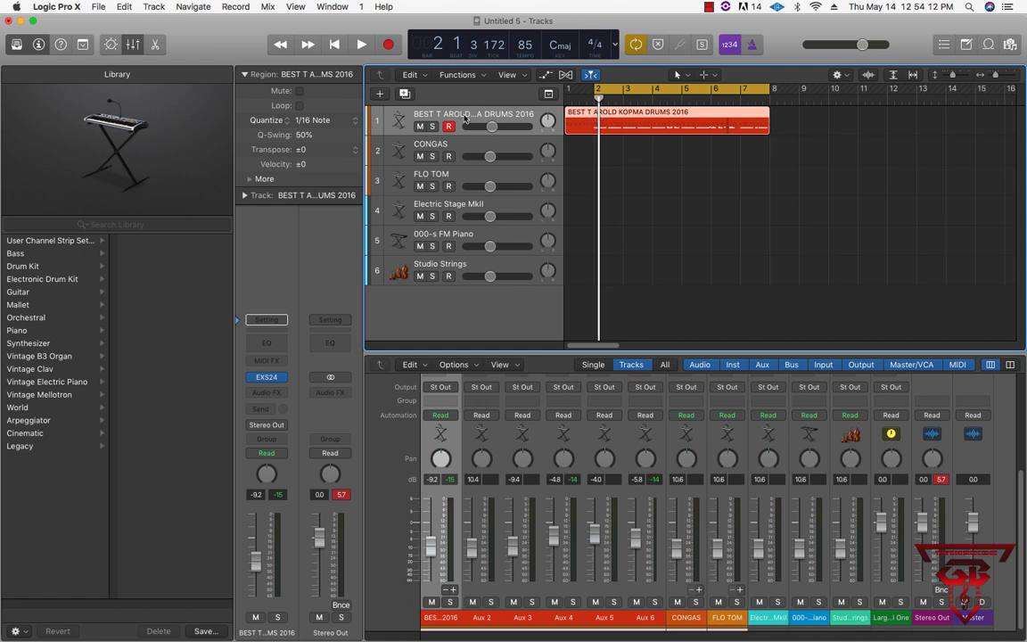
- Record a congas part on the CONGAS track over the drum pattern, stopping just after bar 5
click(450, 143)
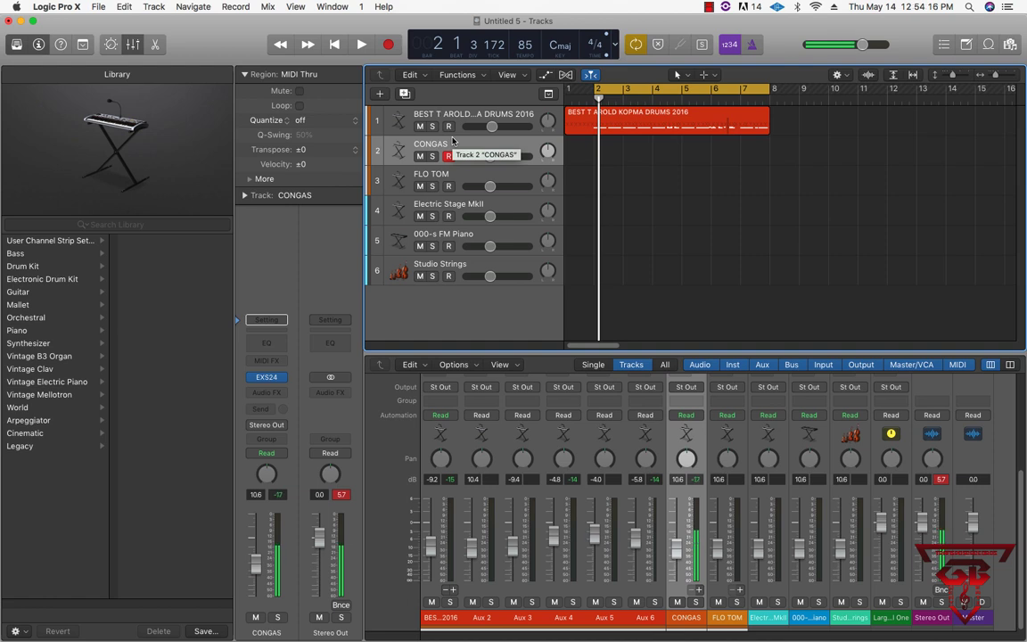
key(r)
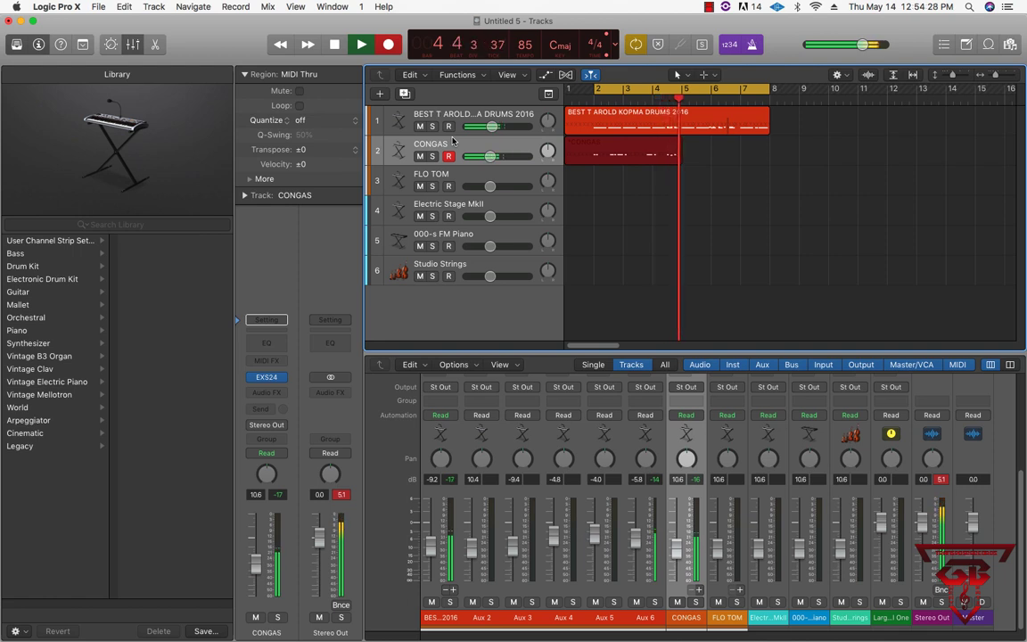
key(space)
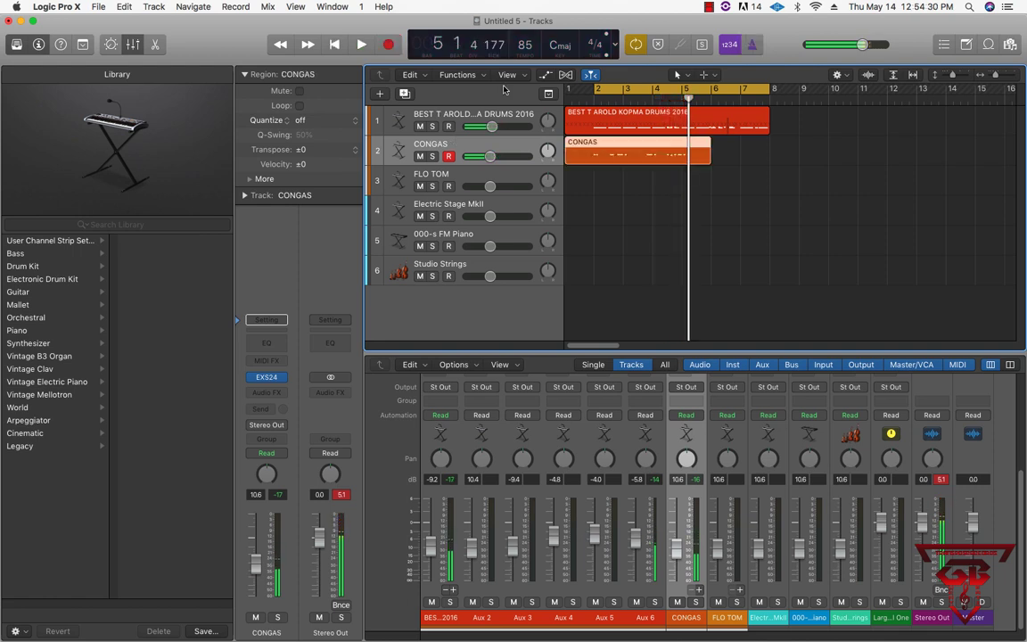
- Delete the recorded drum and congas regions from the arrangement
key(super+a)
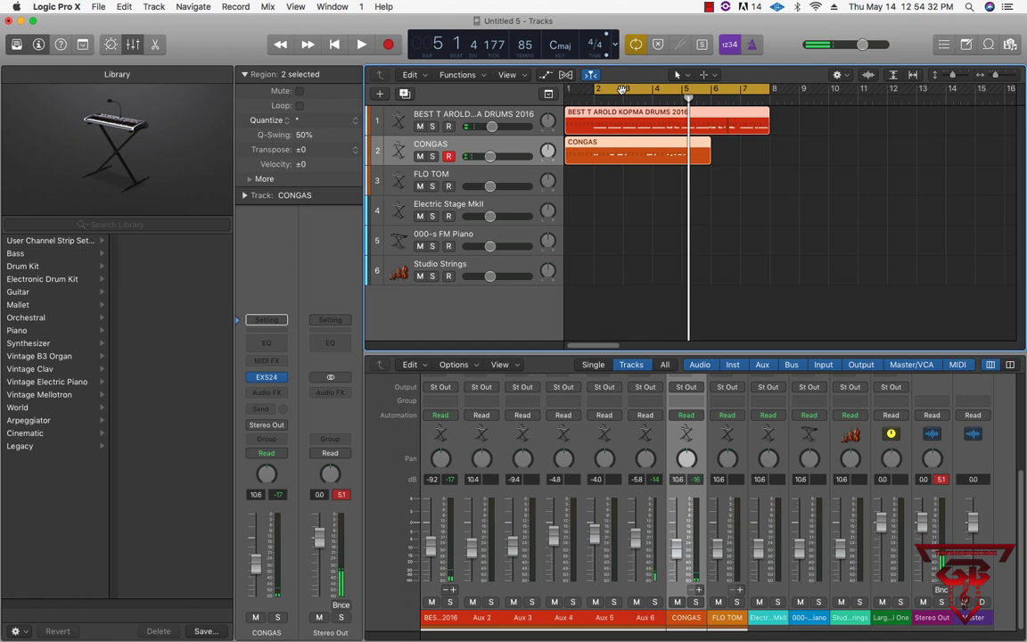
key(Delete)
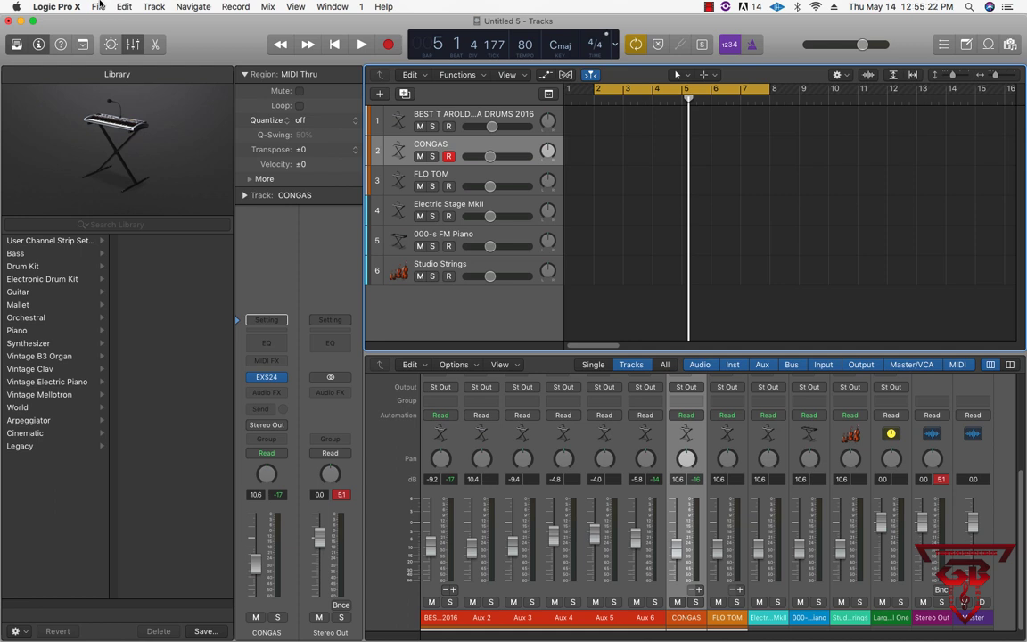
click(98, 6)
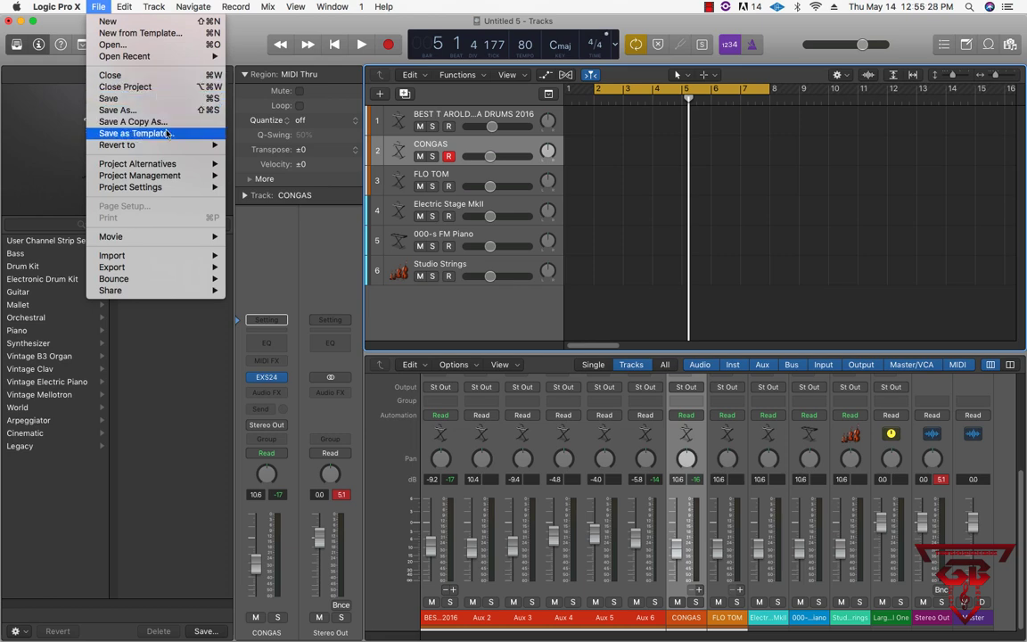
click(581, 178)
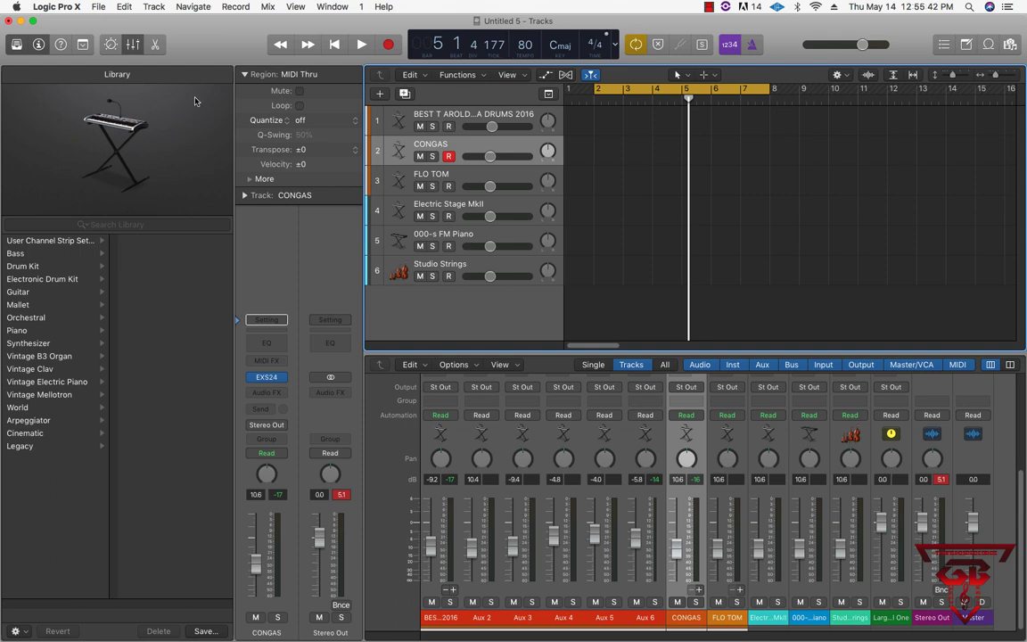
click(96, 7)
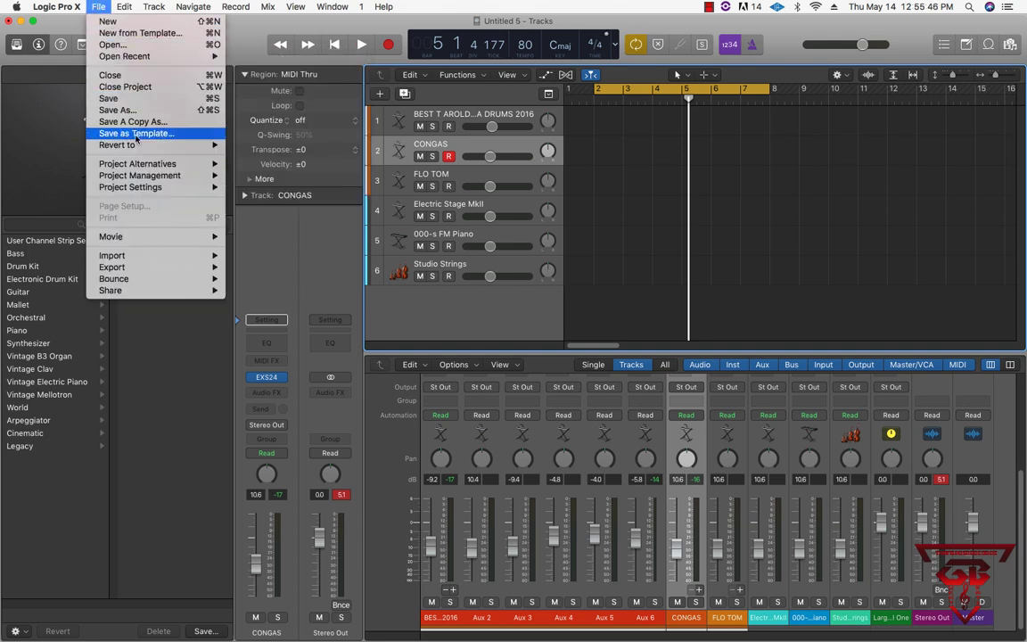
click(135, 133)
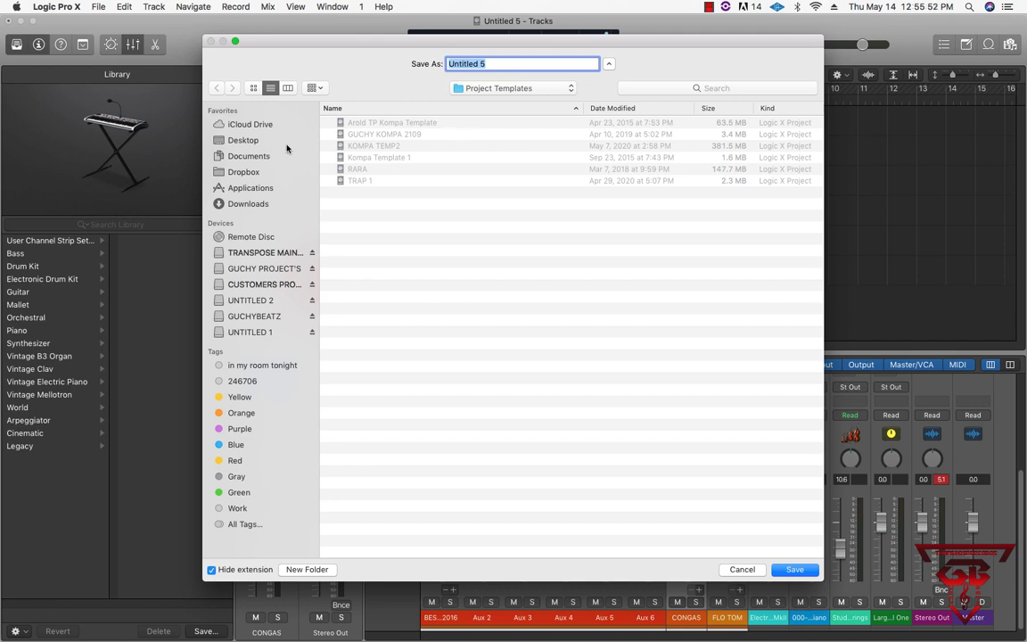
click(742, 569)
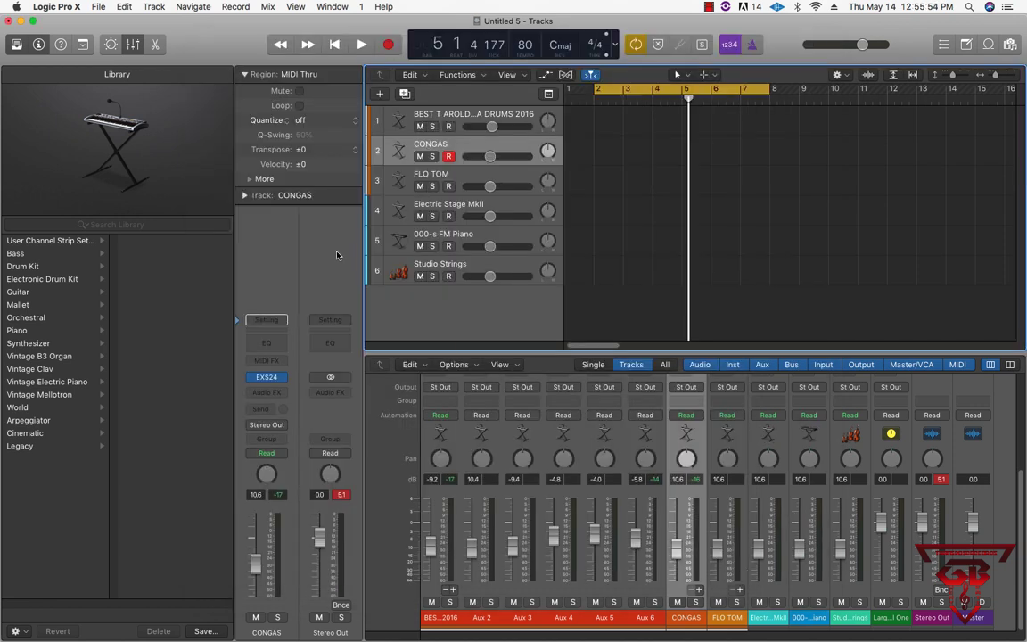
- Inspect the Project Templates folder path for saving as a template, browse the CUSTOMERS PROJECT'S drive, and leave without saving
click(98, 6)
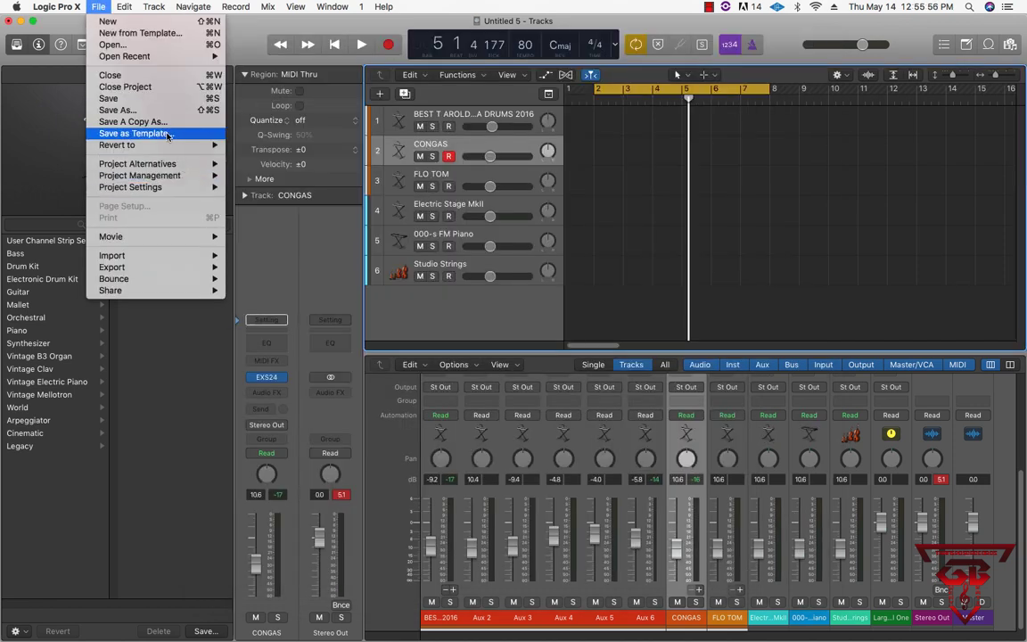
click(163, 133)
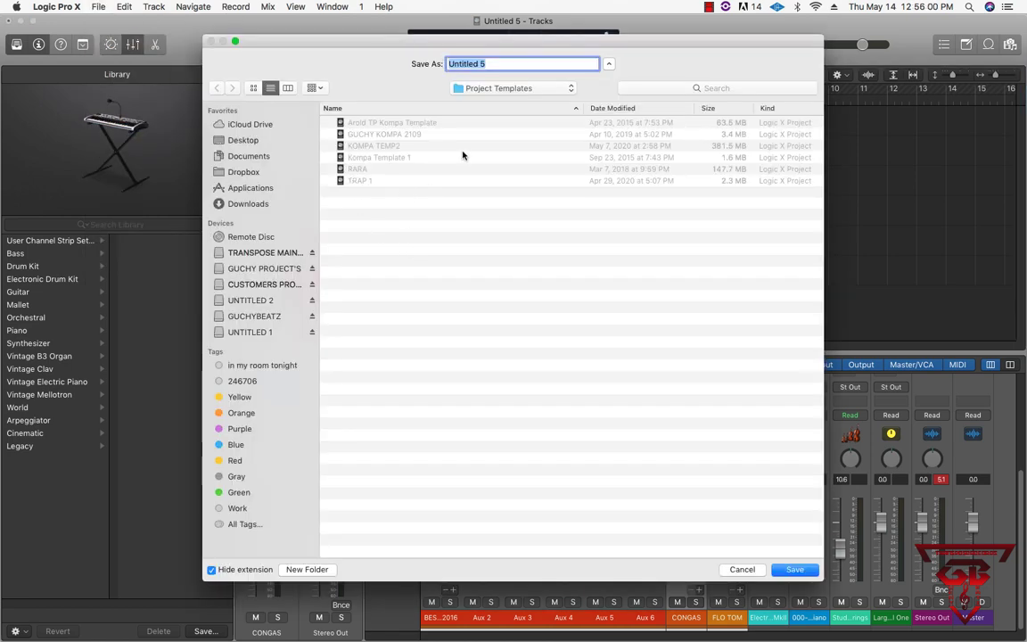
click(488, 89)
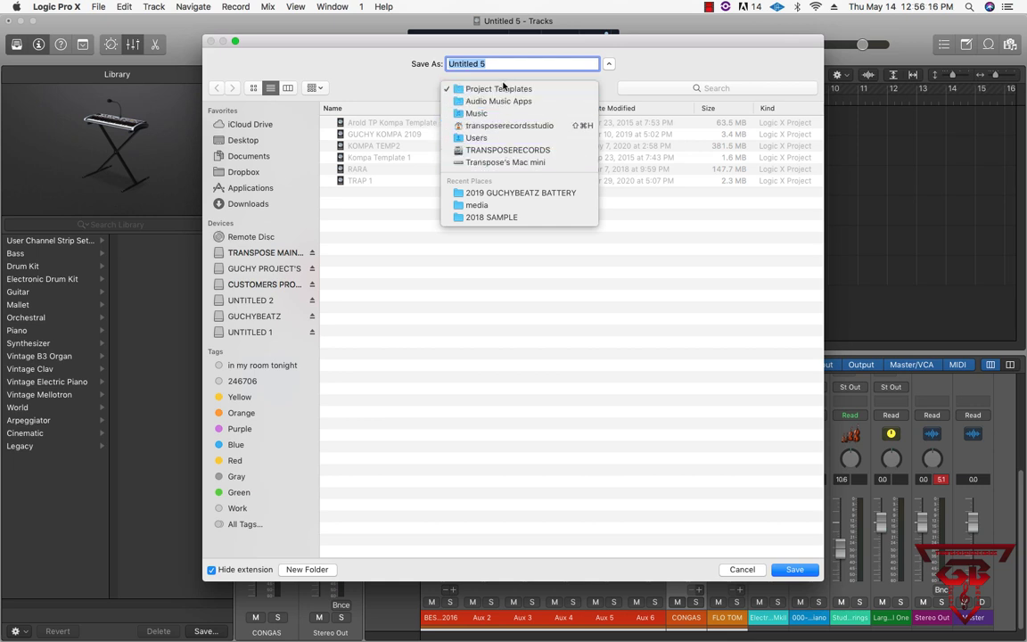
click(384, 83)
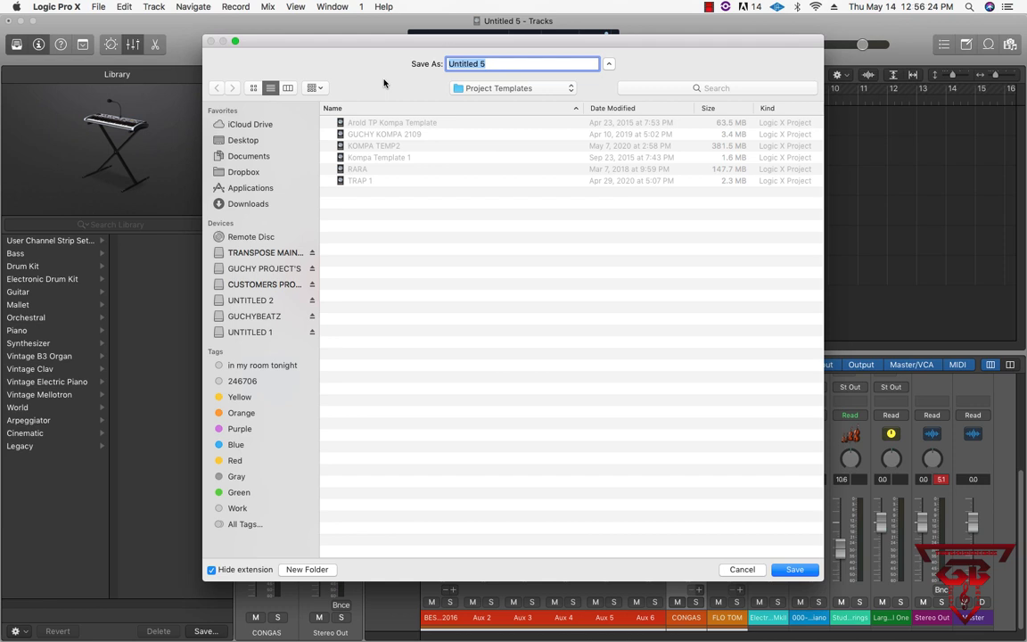
click(495, 89)
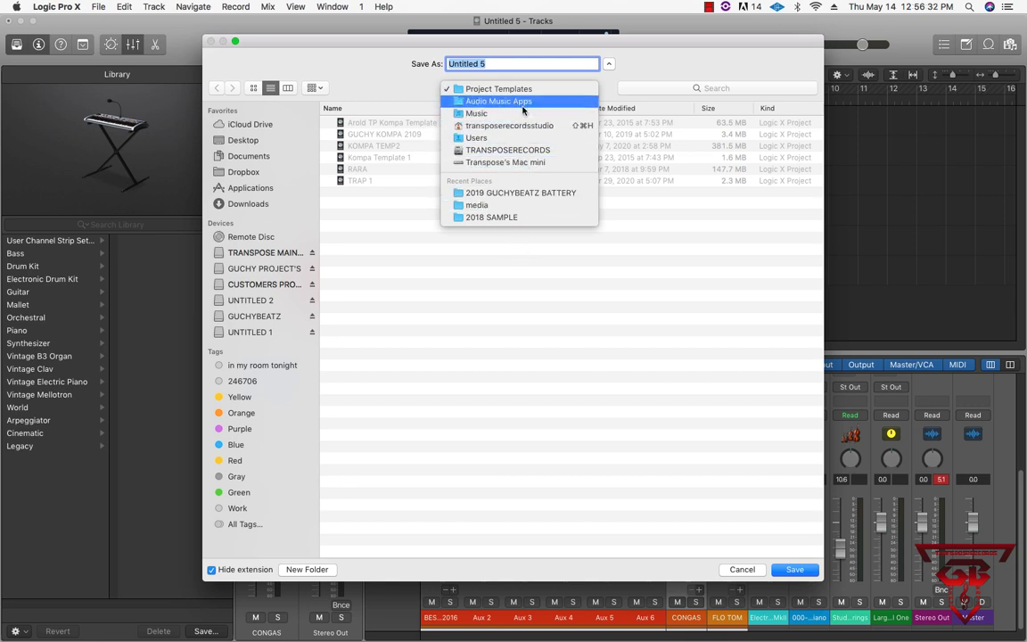
click(396, 82)
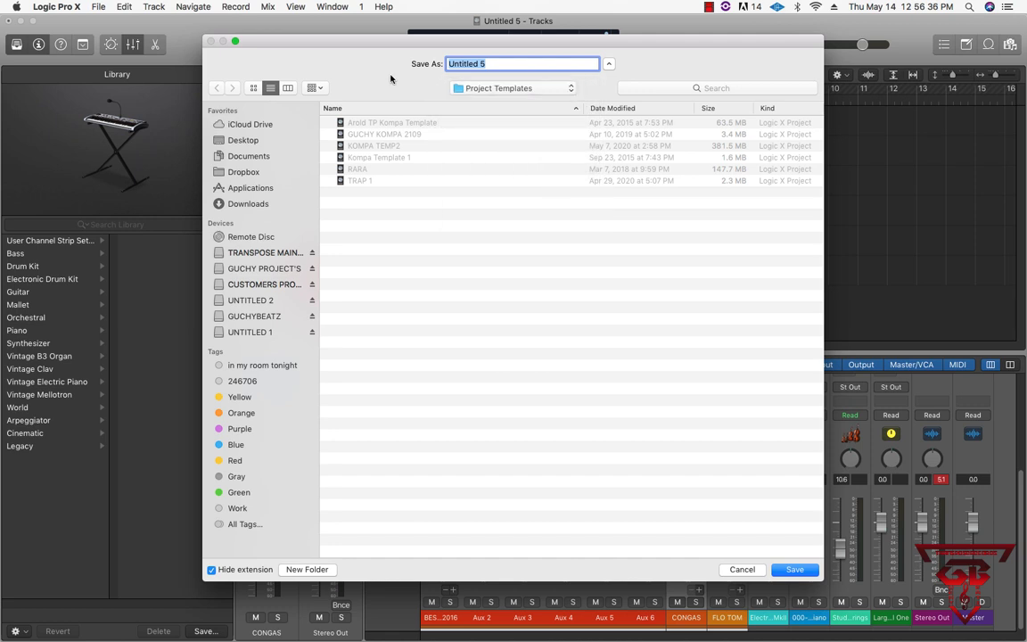
click(255, 285)
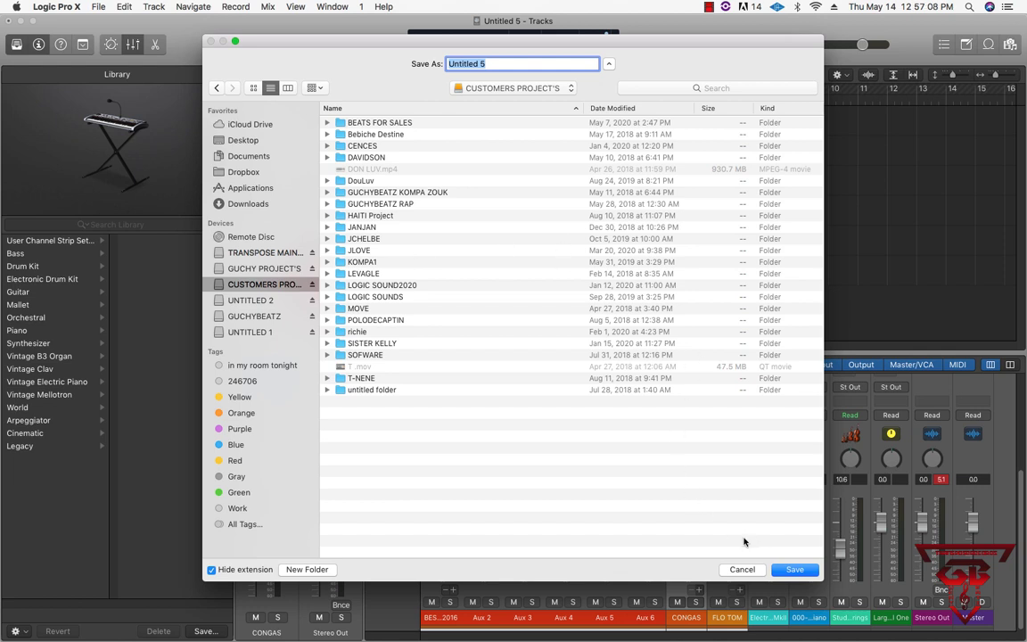
click(740, 569)
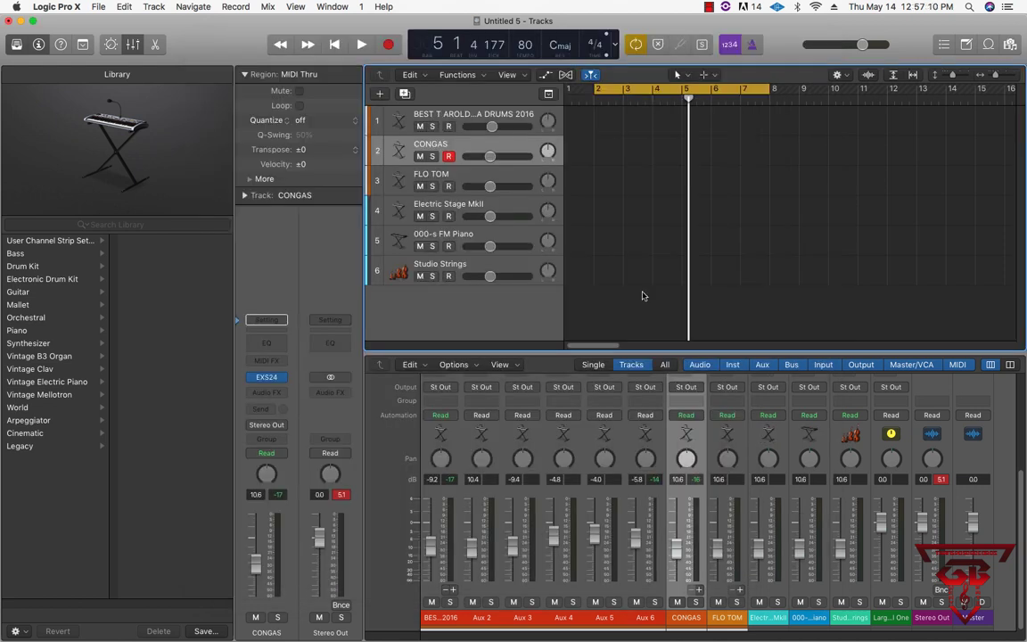
- Browse the GUCHY PROJECT'S drive as a save location for the project template, and leave without saving
click(96, 6)
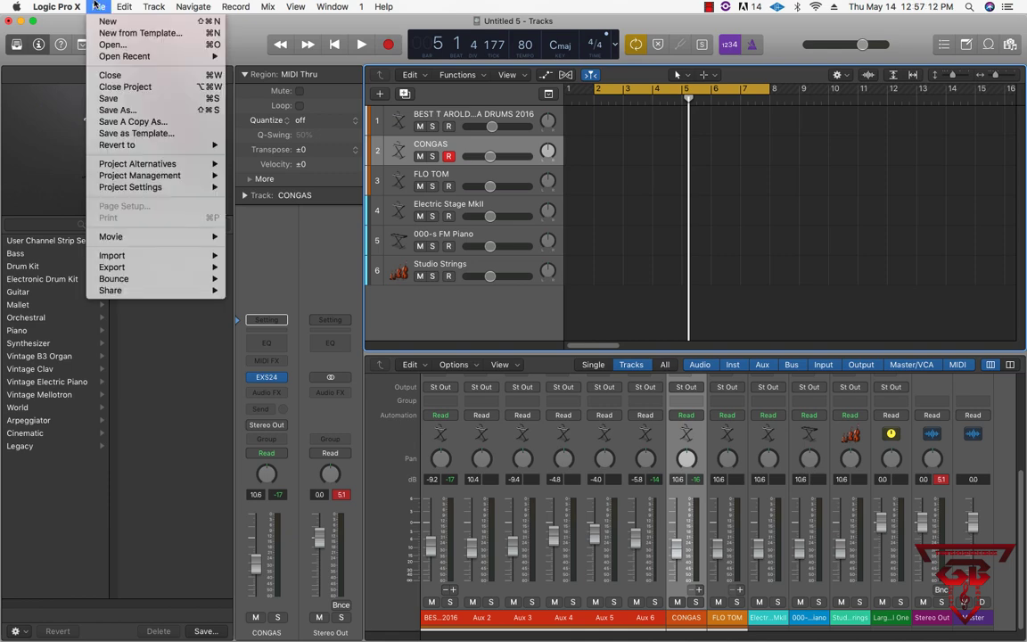
click(148, 134)
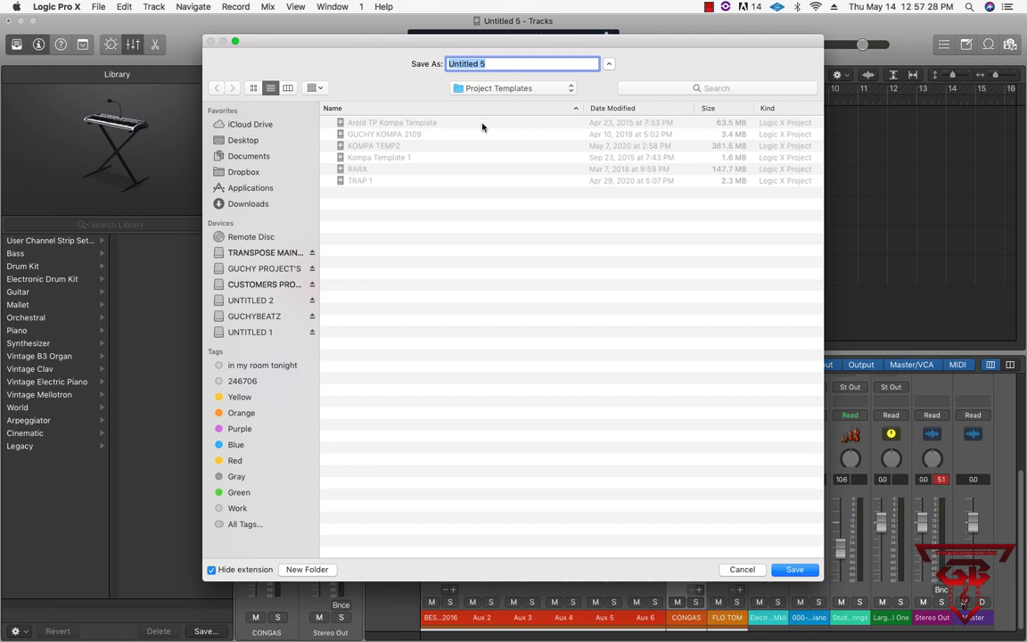
click(242, 268)
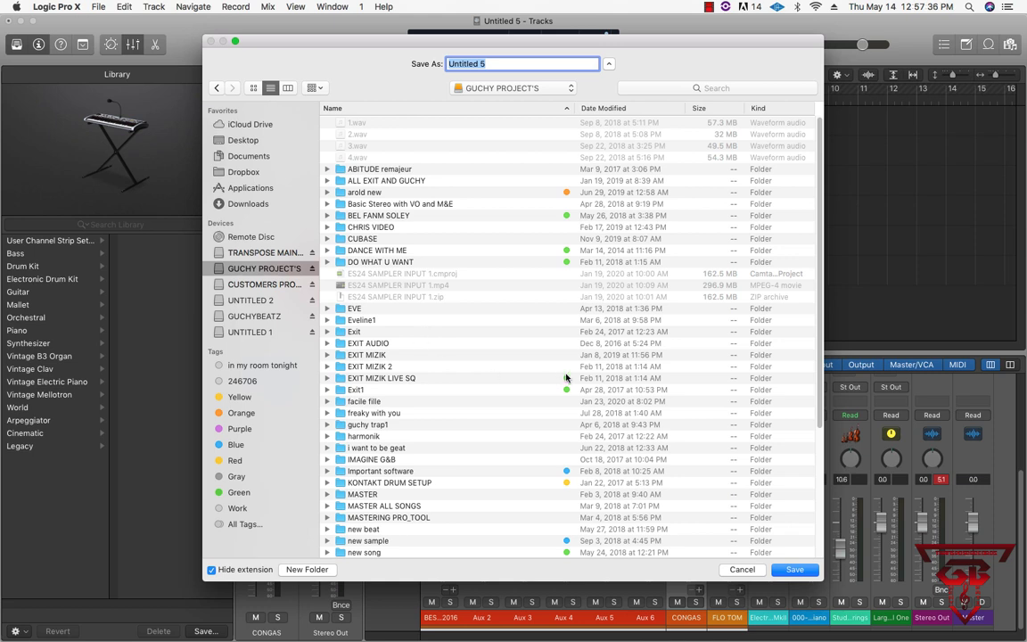
click(740, 570)
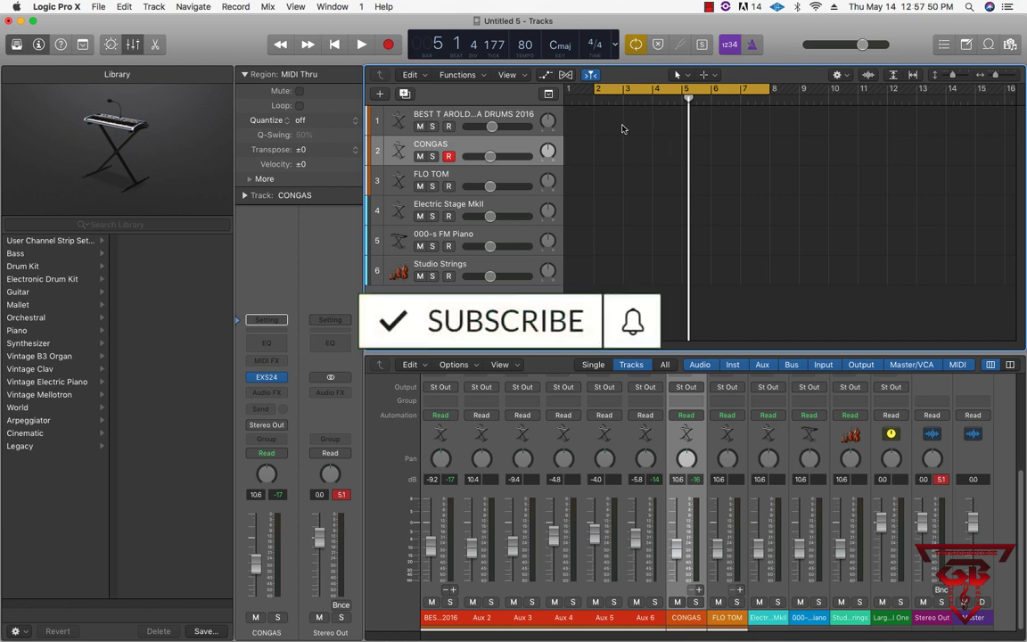
click(100, 7)
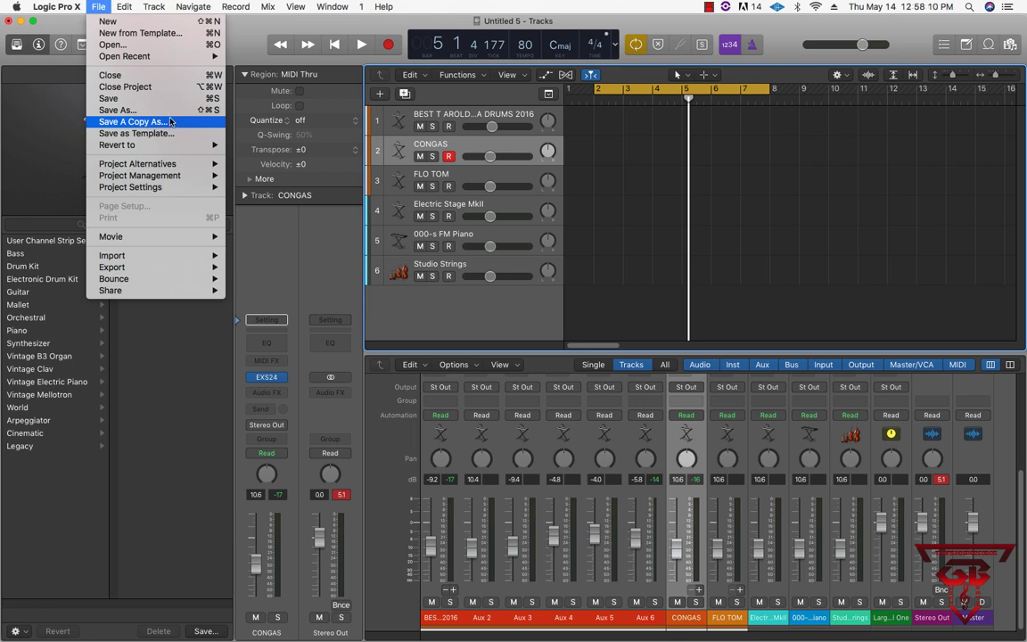
click(638, 179)
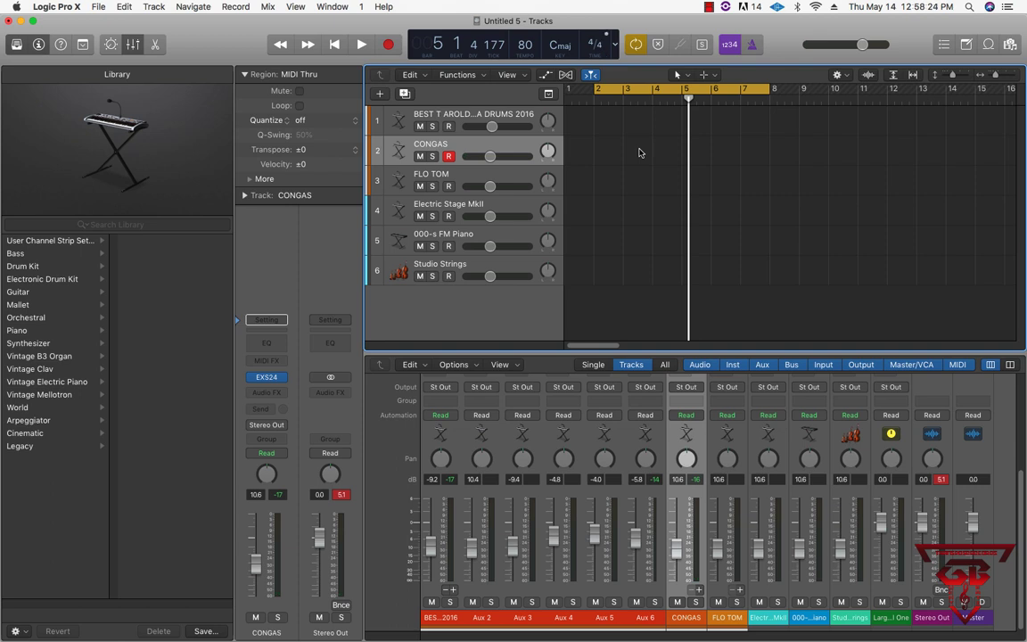
click(96, 7)
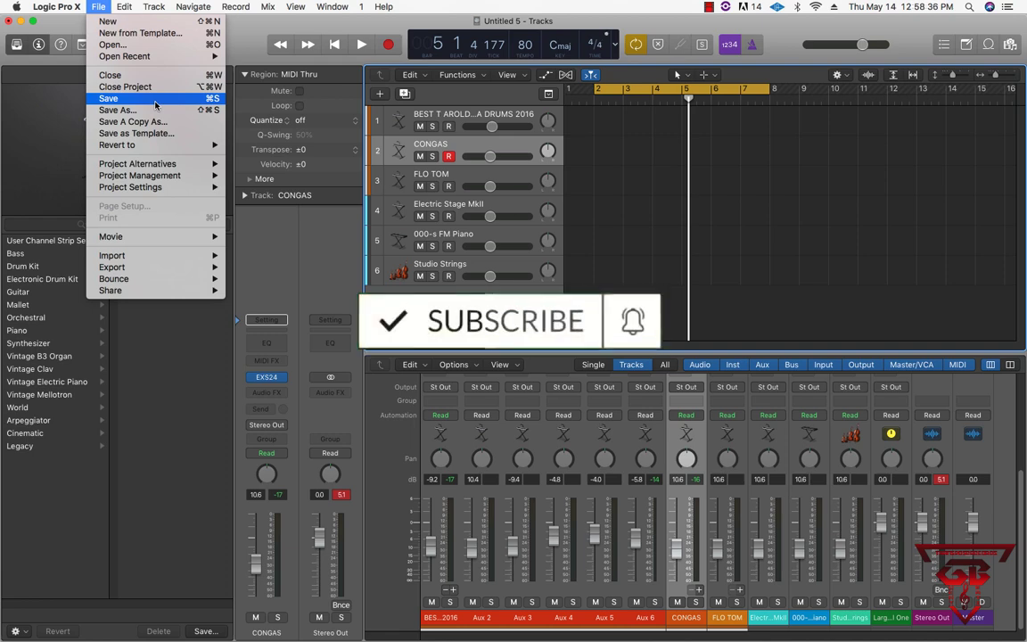
click(612, 176)
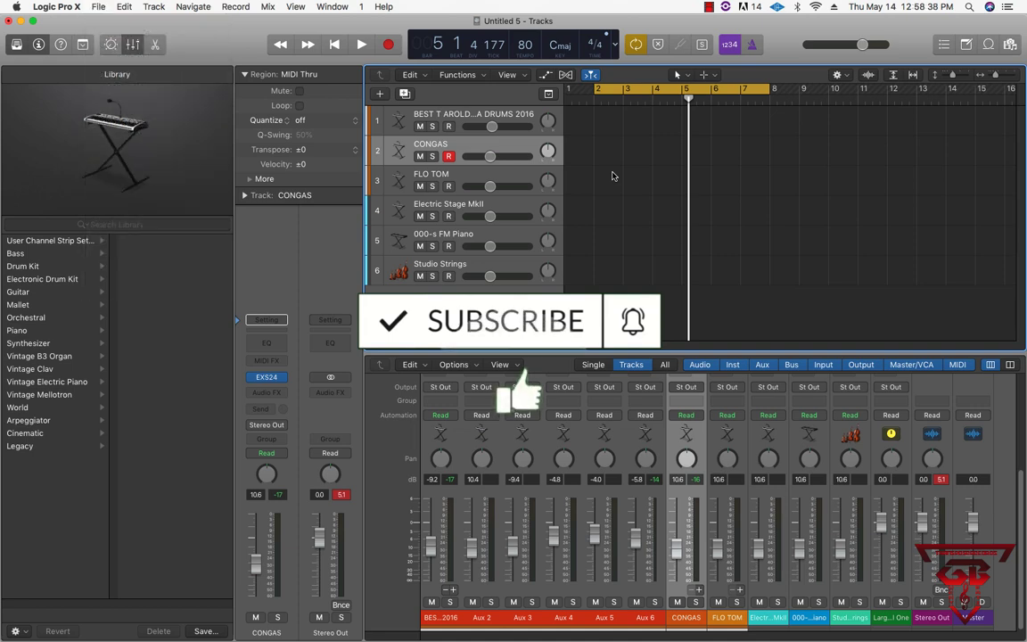